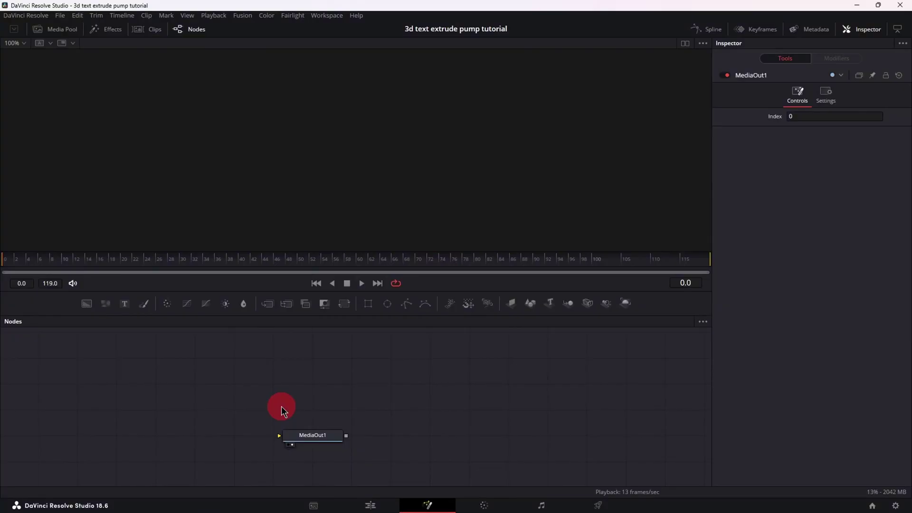
- Place Text3D, Merge3D and Renderer3D nodes left to right in the node graph
{"action": "left_click_drag", "start_coordinate": [550, 309], "coordinate": [113, 384]}
{"action": "left_click_drag", "start_coordinate": [568, 304], "coordinate": [196, 385]}
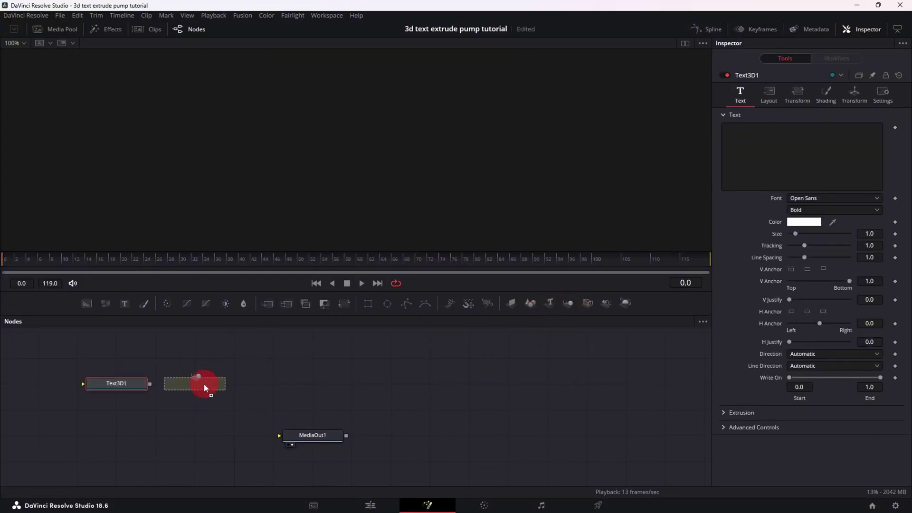
{"action": "left_click_drag", "start_coordinate": [625, 304], "coordinate": [270, 385]}
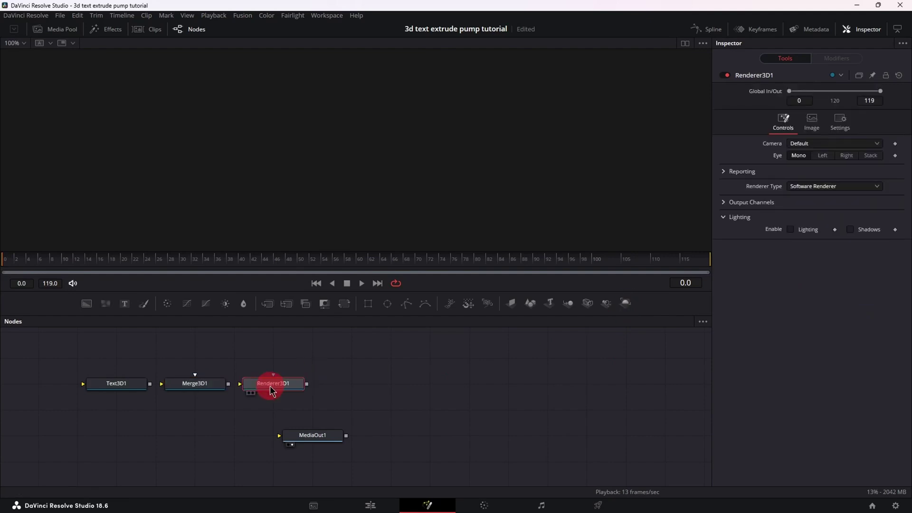
- Add a Directional Light node via the 'dire' tool search and paste a copy, DirectionalLight1_1
{"action": "left_click", "coordinate": [374, 372]}
{"action": "key", "text": "shift+space"}
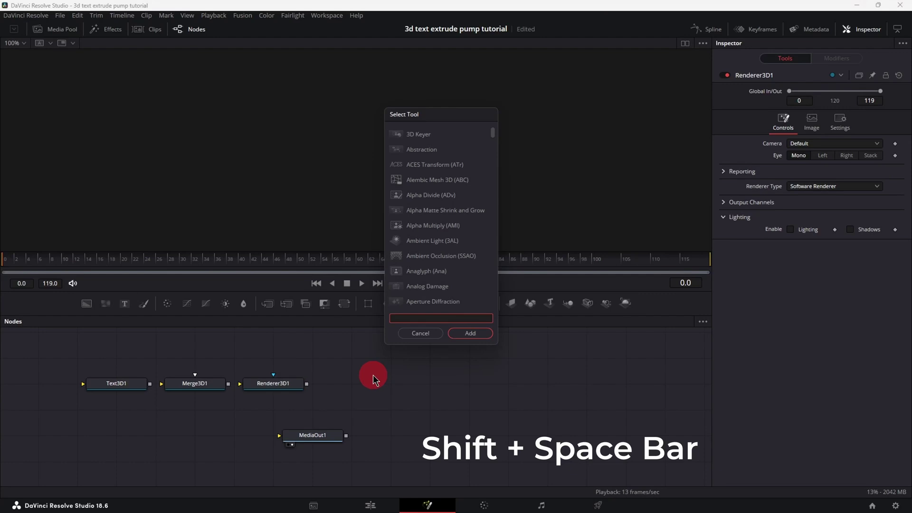
{"action": "type", "text": "dire"}
{"action": "key", "text": "Down"}
{"action": "key", "text": "Down"}
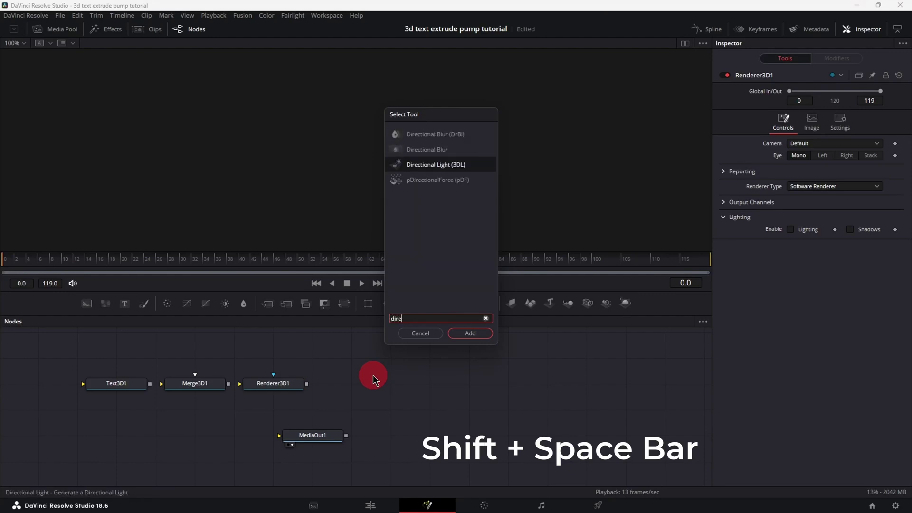
{"action": "key", "text": "Return"}
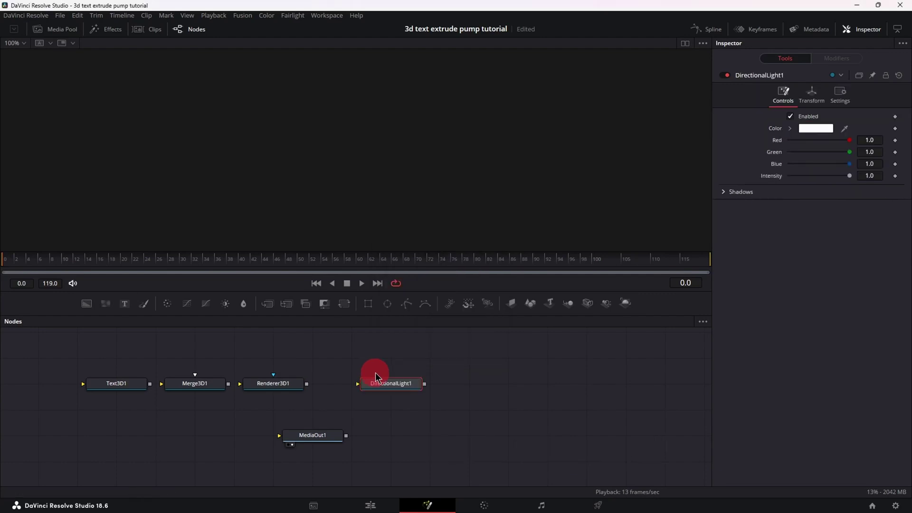
{"action": "left_click", "coordinate": [475, 397]}
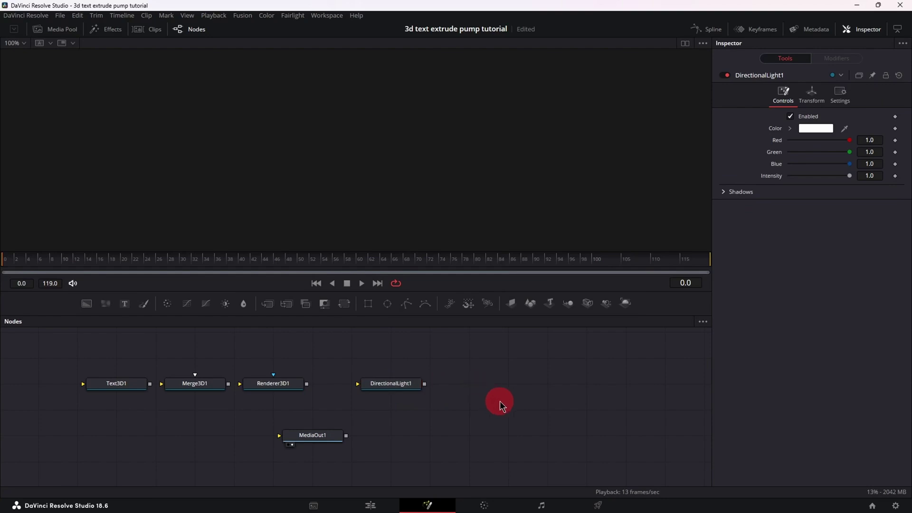
{"action": "key", "text": "ctrl+v"}
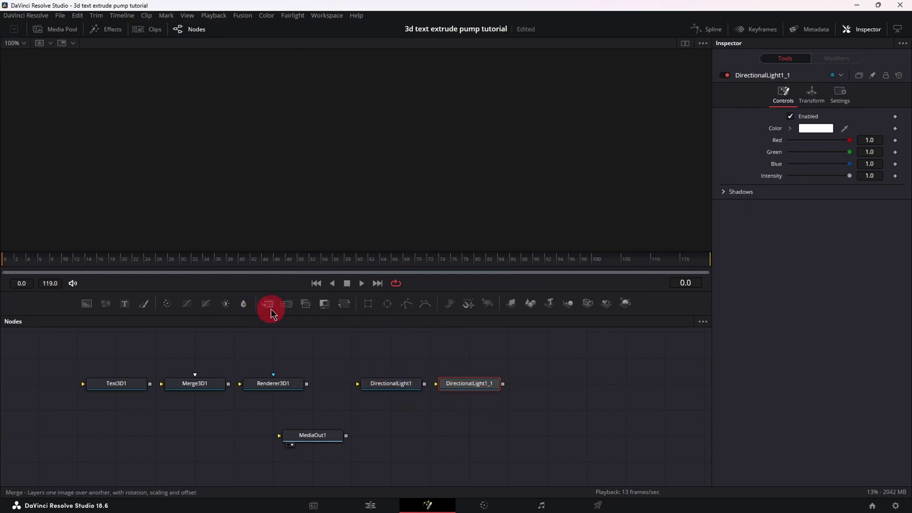
- Add a Merge node before MediaOut1 and a Background node feeding Merge1
{"action": "left_click_drag", "start_coordinate": [269, 306], "coordinate": [262, 399]}
{"action": "left_click_drag", "start_coordinate": [238, 428], "coordinate": [238, 428]}
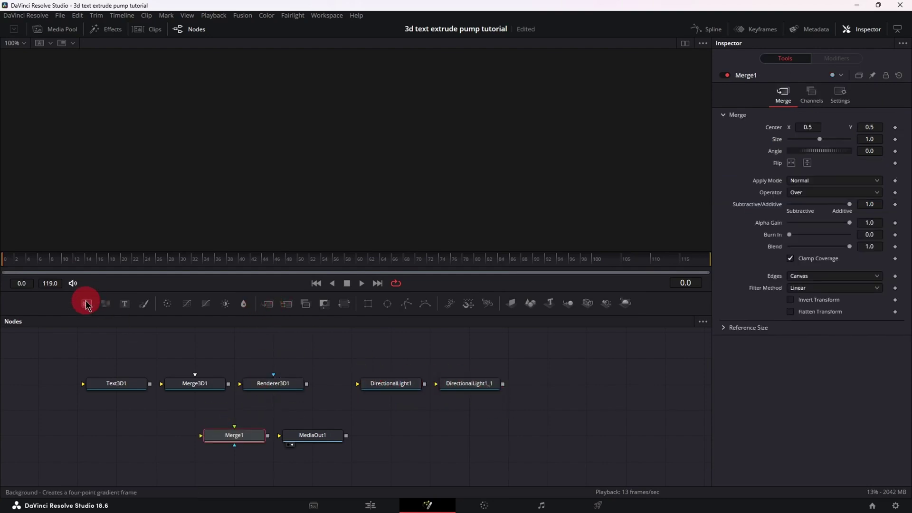
{"action": "left_click_drag", "start_coordinate": [86, 303], "coordinate": [91, 334]}
{"action": "left_click_drag", "start_coordinate": [131, 438], "coordinate": [212, 433]}
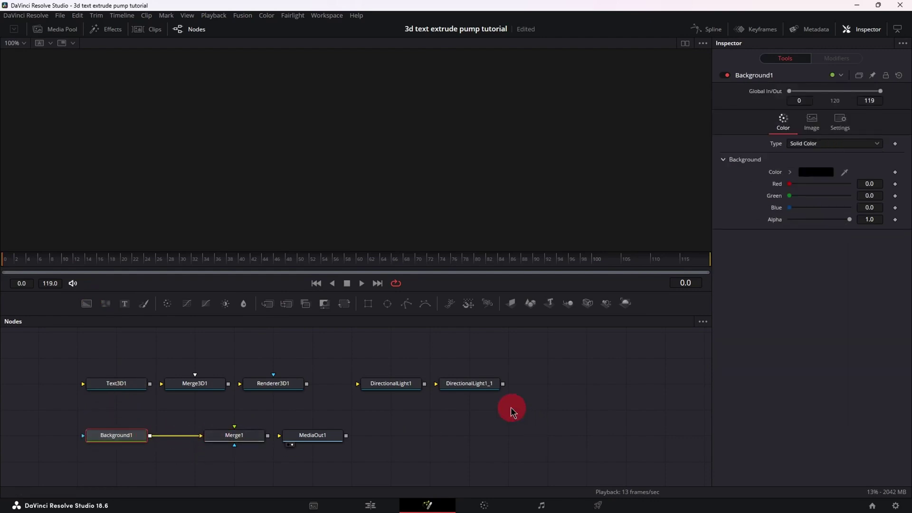
- Connect Renderer3D1 to Merge1's foreground, and Text3D1 plus both lights into Merge3D1
{"action": "left_click_drag", "start_coordinate": [306, 384], "coordinate": [295, 441]}
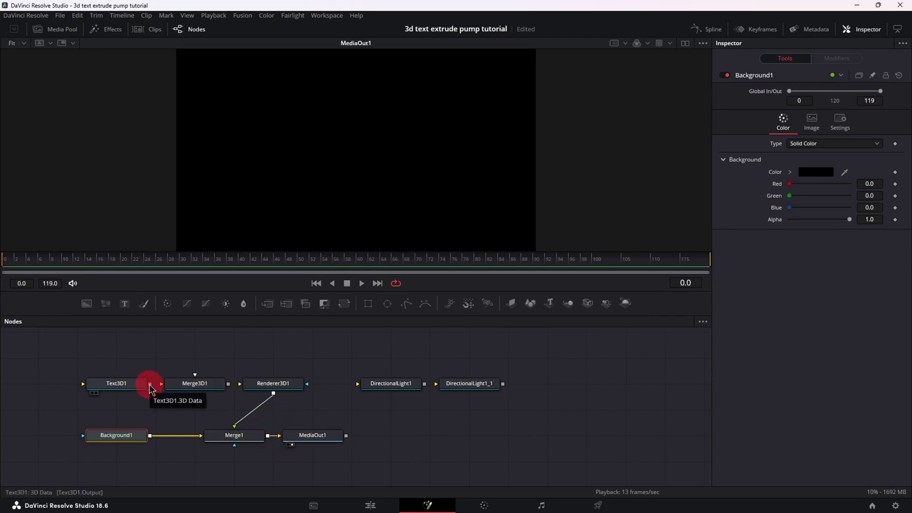
{"action": "left_click_drag", "start_coordinate": [150, 383], "coordinate": [184, 384]}
{"action": "left_click_drag", "start_coordinate": [410, 389], "coordinate": [194, 375]}
{"action": "left_click_drag", "start_coordinate": [446, 380], "coordinate": [264, 378]}
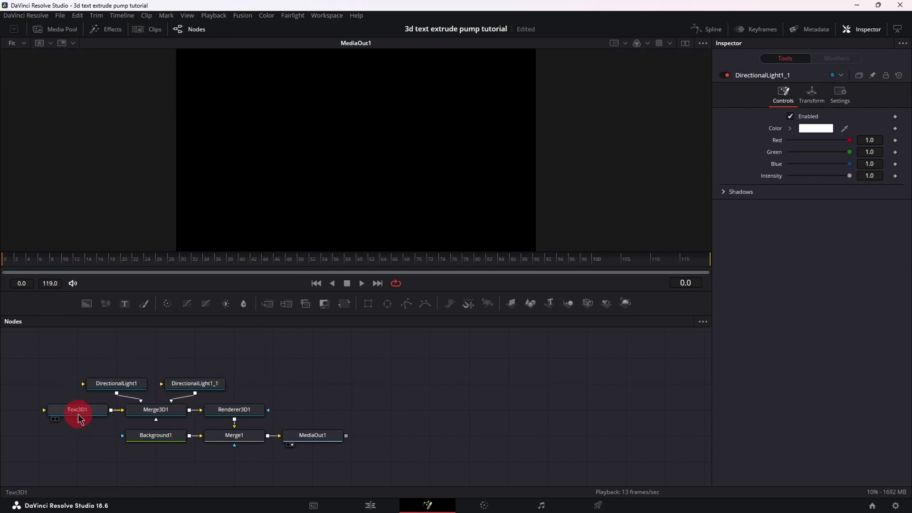
- Enter 'SECRET ANIMATION' as Text3D1's text and set the font to Akira Expanded
{"action": "left_click", "coordinate": [78, 418]}
{"action": "left_click", "coordinate": [788, 150]}
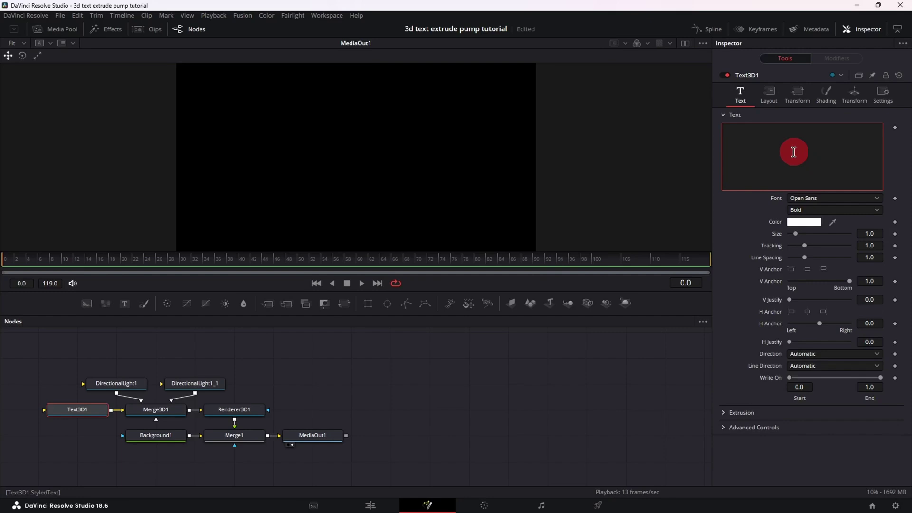
{"action": "key", "text": "ctrl+v"}
{"action": "left_click", "coordinate": [833, 198]}
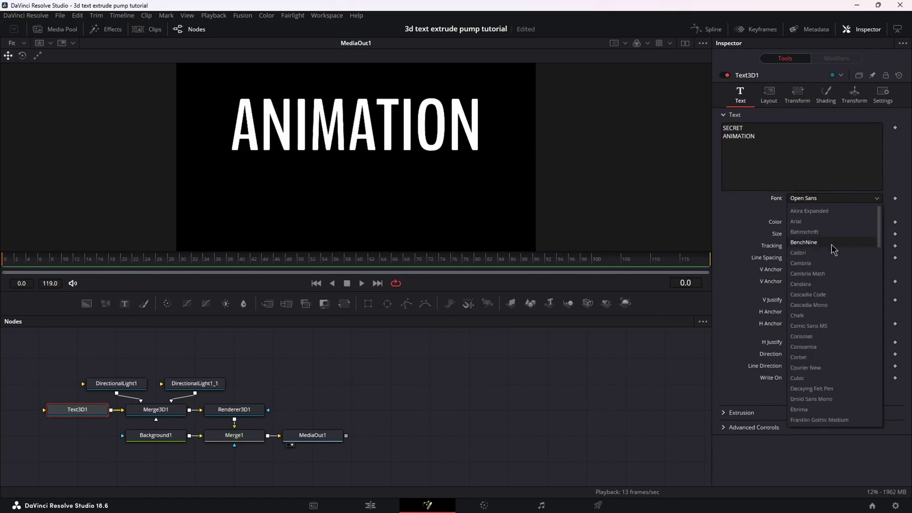
{"action": "left_click", "coordinate": [836, 211]}
- Set text size 0.4, tracking 1.071, line spacing 1.128, and centre the vertical anchor
{"action": "left_click", "coordinate": [860, 232]}
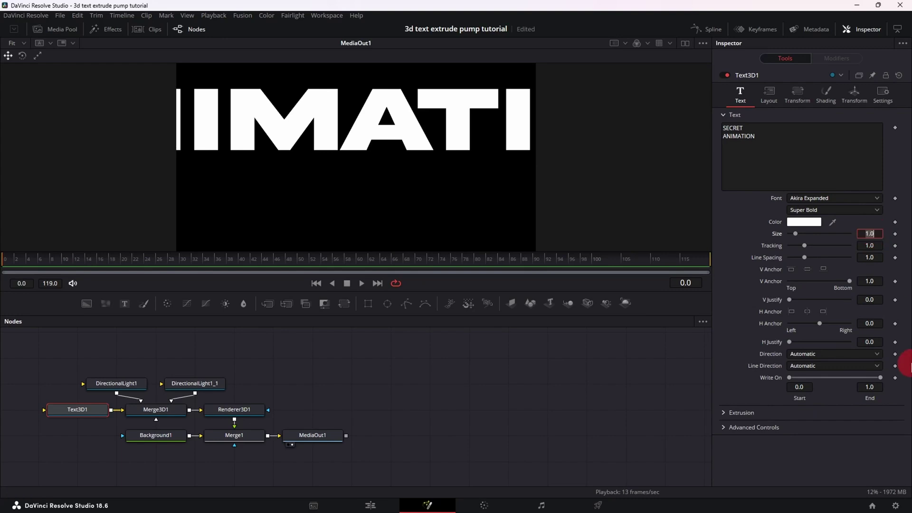
{"action": "key", "text": "Return"}
{"action": "left_click", "coordinate": [804, 246]}
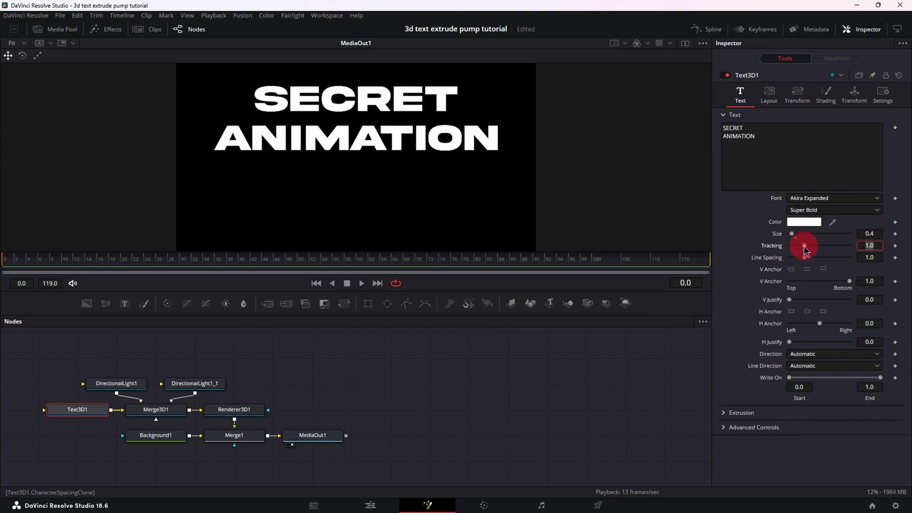
{"action": "left_click_drag", "start_coordinate": [805, 247], "coordinate": [807, 245]}
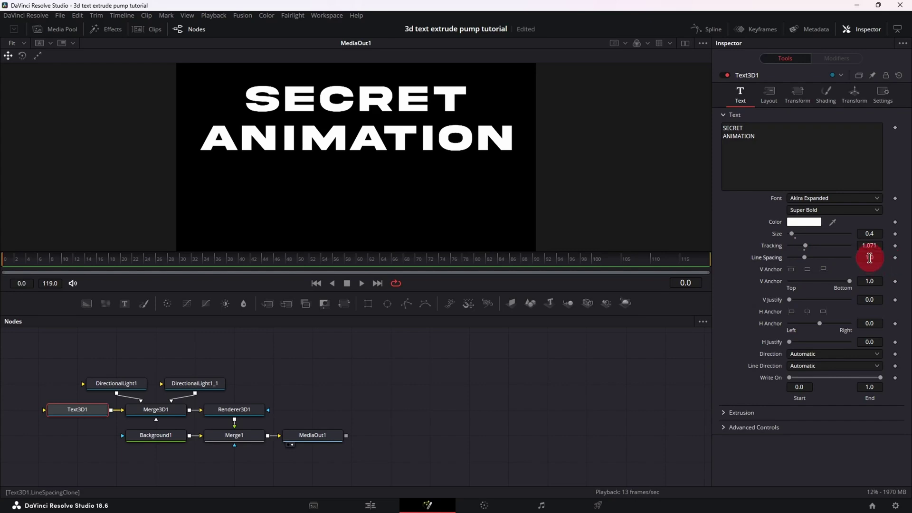
{"action": "left_click_drag", "start_coordinate": [869, 257], "coordinate": [874, 293]}
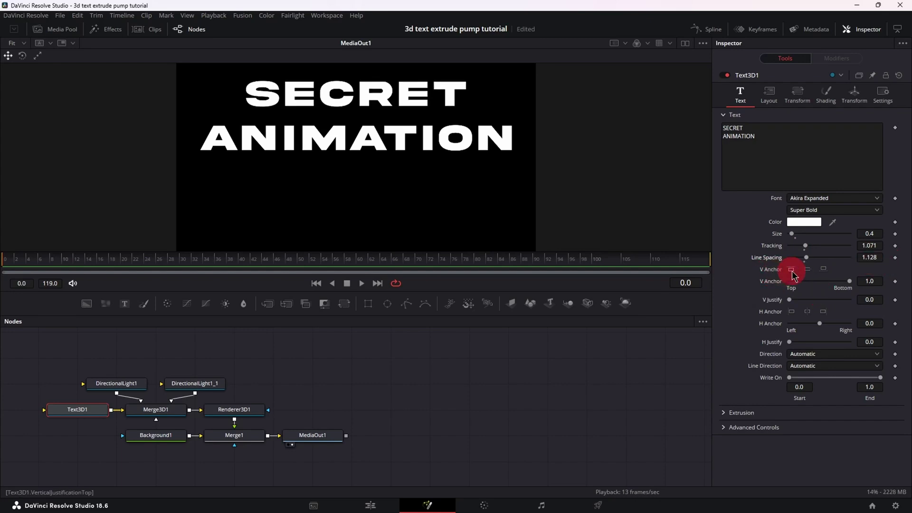
{"action": "left_click", "coordinate": [807, 269]}
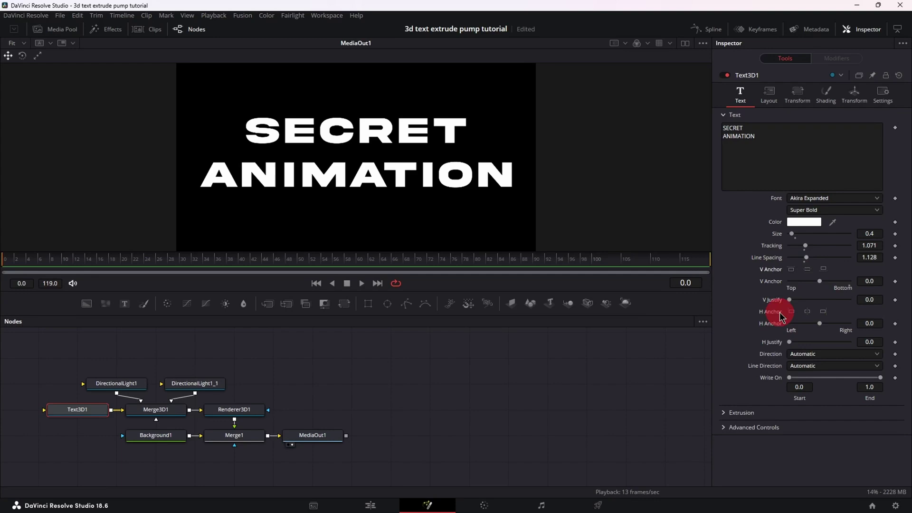
- Set Text3D1's Extrusion Depth to 0.5, Bevel Depth 0.014 and Bevel Width 0.004
{"action": "left_click", "coordinate": [725, 413]}
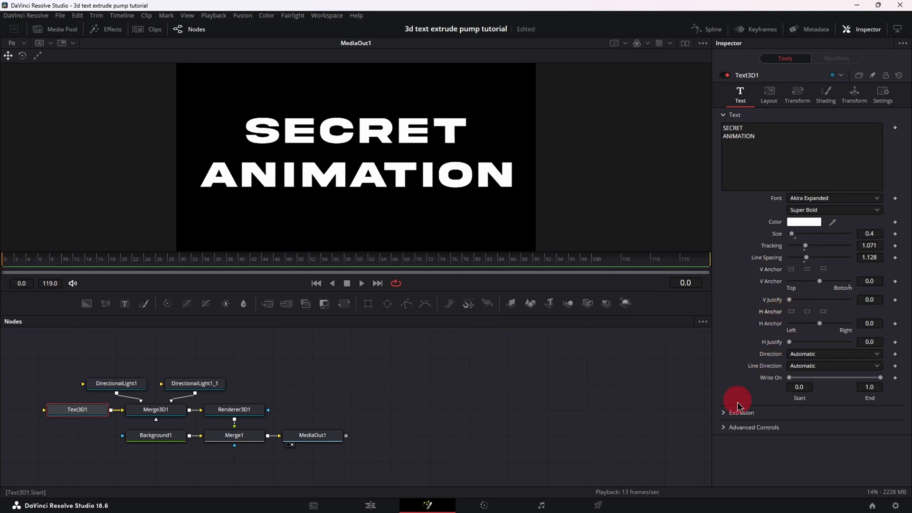
{"action": "left_click", "coordinate": [802, 410]}
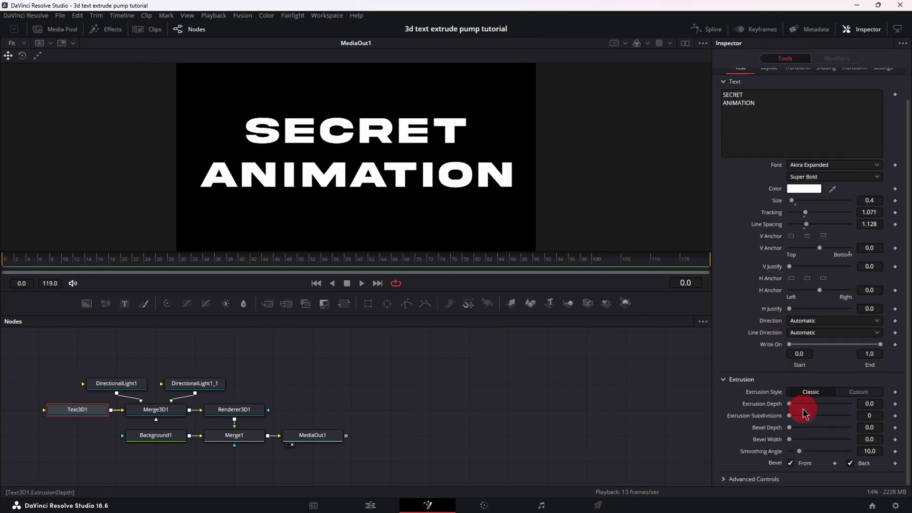
{"action": "left_click", "coordinate": [869, 404]}
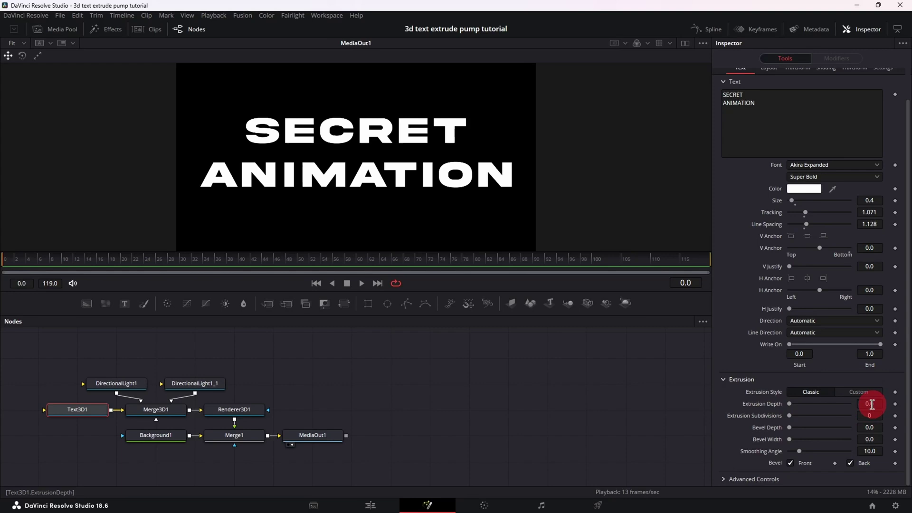
{"action": "left_click", "coordinate": [871, 440]}
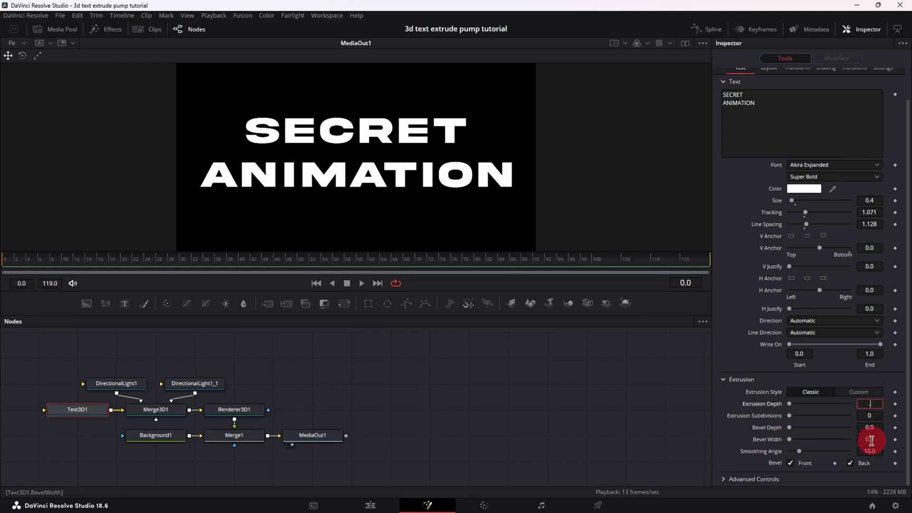
{"action": "type", "text": "0.5"}
{"action": "key", "text": "Tab"}
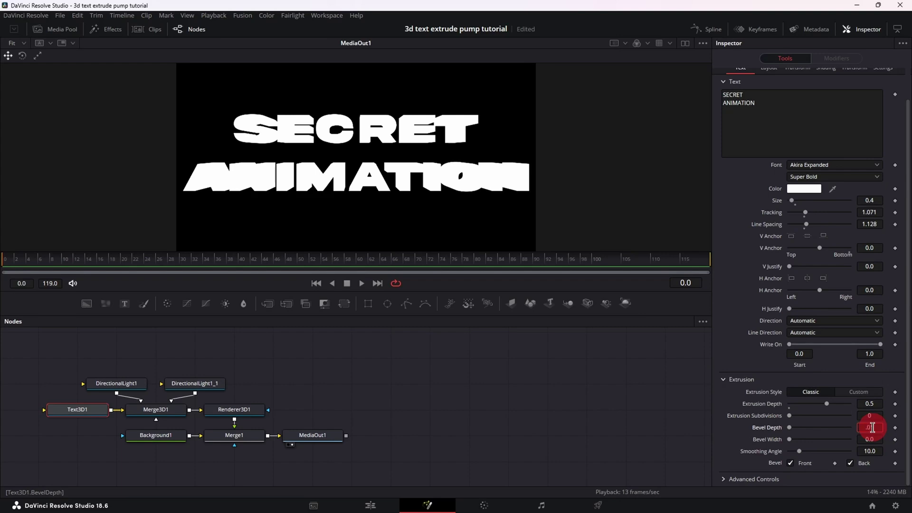
{"action": "left_click", "coordinate": [872, 427]}
{"action": "type", "text": "0.014"}
{"action": "key", "text": "Tab"}
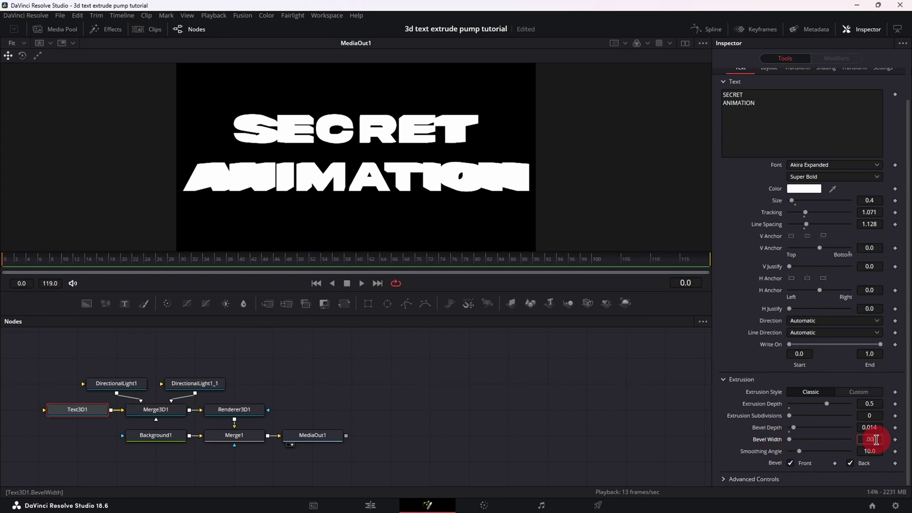
{"action": "type", "text": "0.004"}
{"action": "key", "text": "Tab"}
{"action": "scroll", "coordinate": [770, 218], "scroll_direction": "up", "scroll_amount": 1}
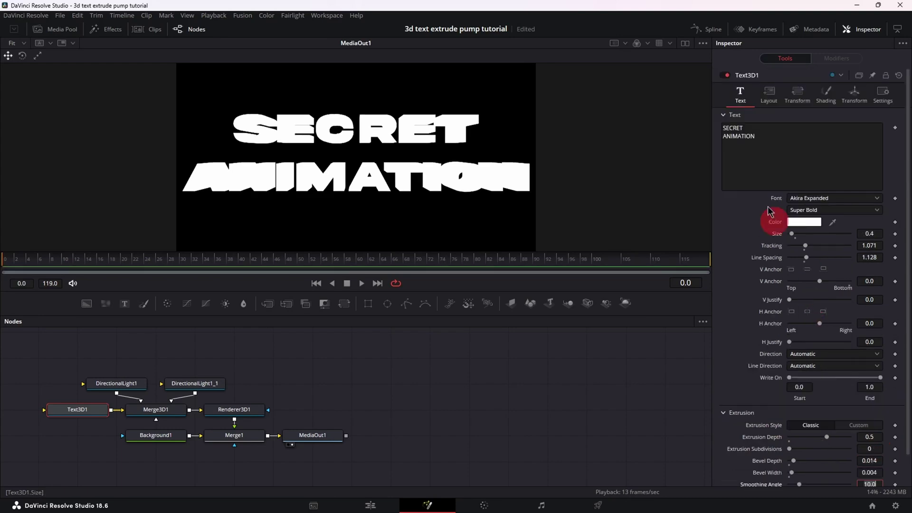
- In Text3D1's Layout tab, set Center Y to 0.36 and Rotation X to -30
{"action": "left_click", "coordinate": [772, 104]}
{"action": "left_click", "coordinate": [872, 139]}
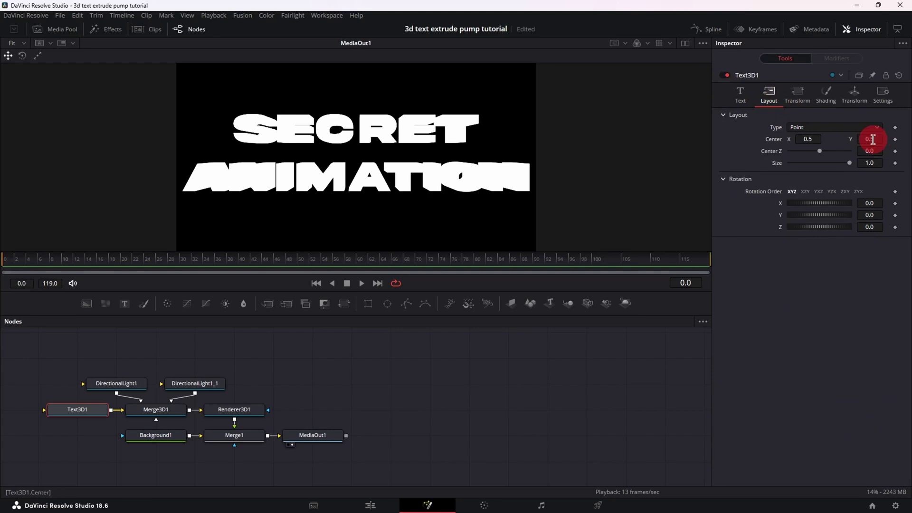
{"action": "key", "text": "BackSpace"}
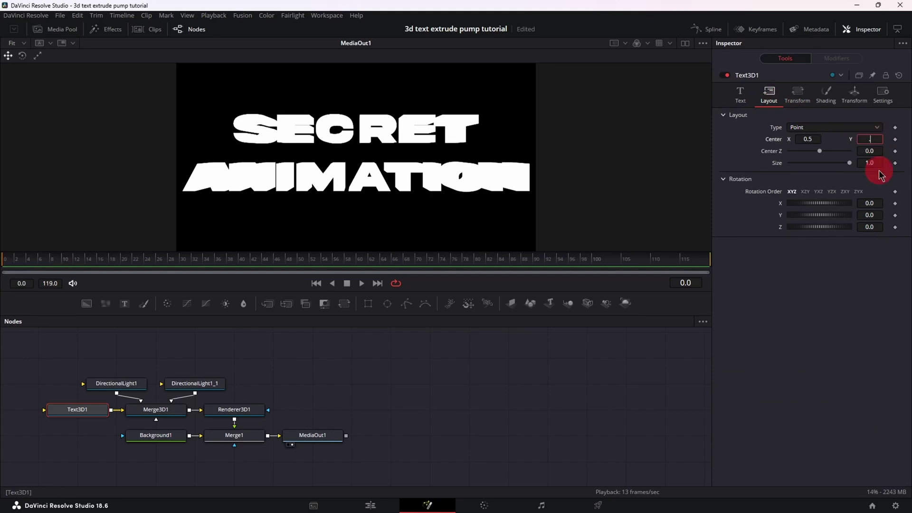
{"action": "type", "text": ".360"}
{"action": "key", "text": "Tab"}
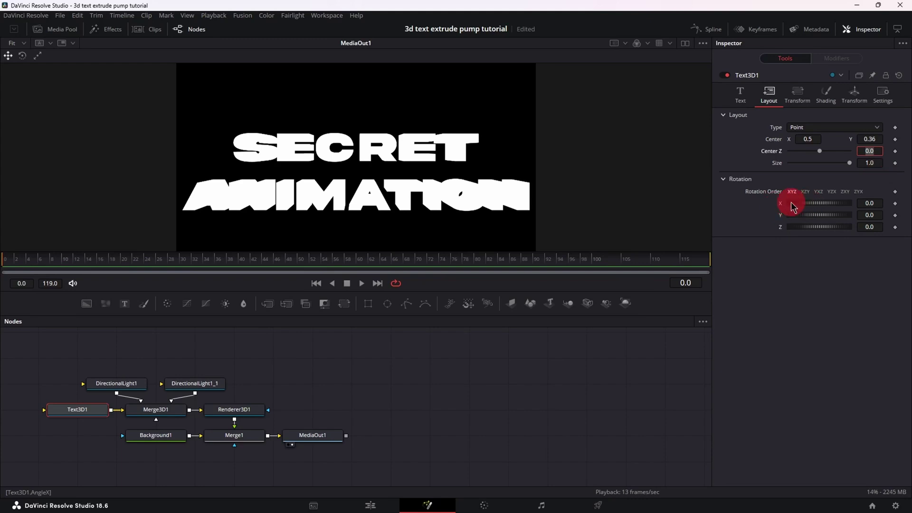
{"action": "left_click", "coordinate": [869, 205]}
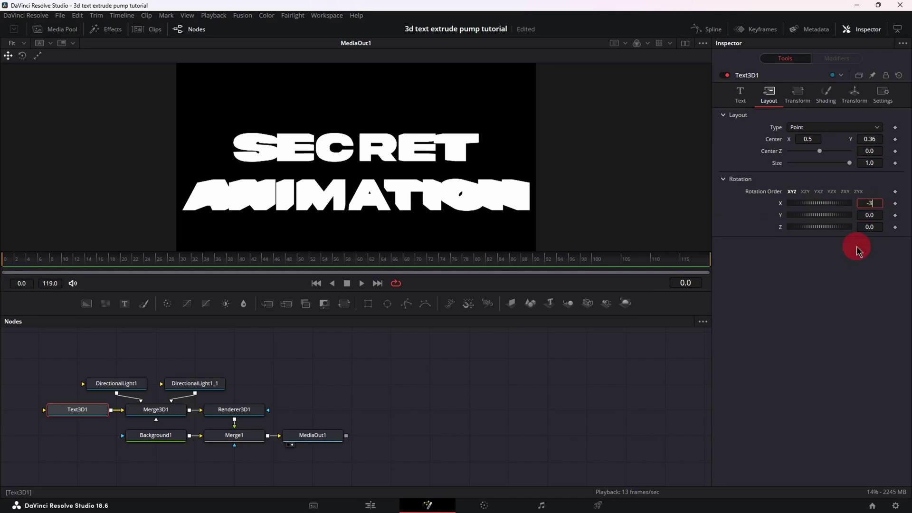
{"action": "key", "text": "Tab"}
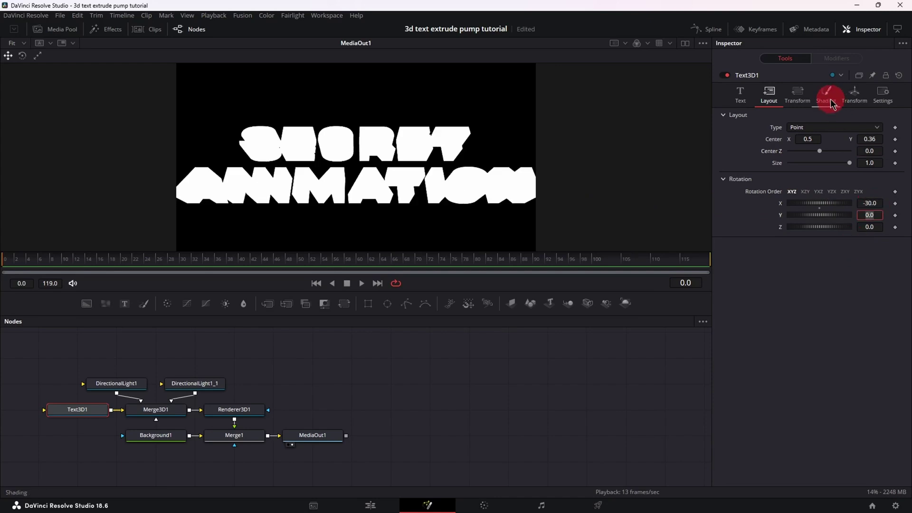
- Turn off Use One Material and make the letter-face Material Color yellow
{"action": "left_click", "coordinate": [830, 104]}
{"action": "left_click", "coordinate": [792, 140]}
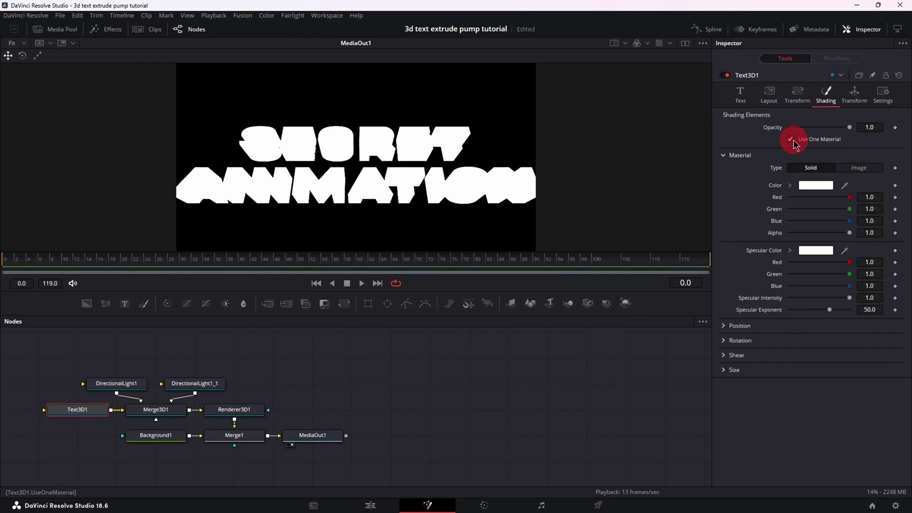
{"action": "left_click", "coordinate": [790, 140]}
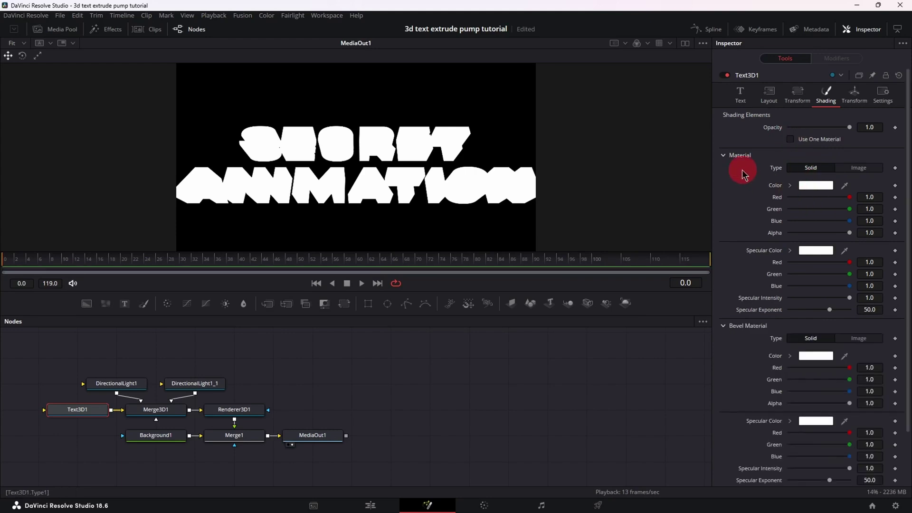
{"action": "left_click", "coordinate": [823, 189]}
{"action": "left_click_drag", "start_coordinate": [546, 175], "coordinate": [541, 178]}
{"action": "left_click", "coordinate": [551, 346]}
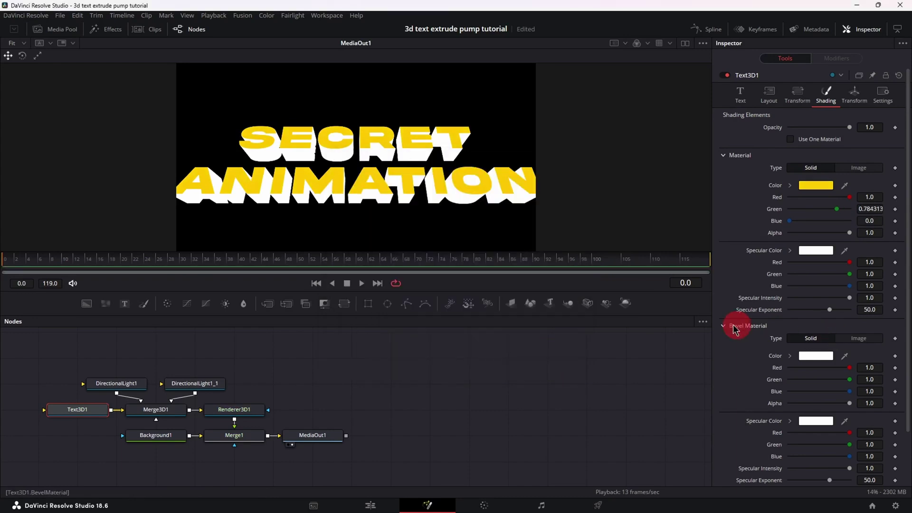
- Set the Bevel Material Color to light blue
{"action": "left_click", "coordinate": [817, 357]}
{"action": "left_click_drag", "start_coordinate": [502, 188], "coordinate": [500, 180]}
{"action": "left_click", "coordinate": [552, 346]}
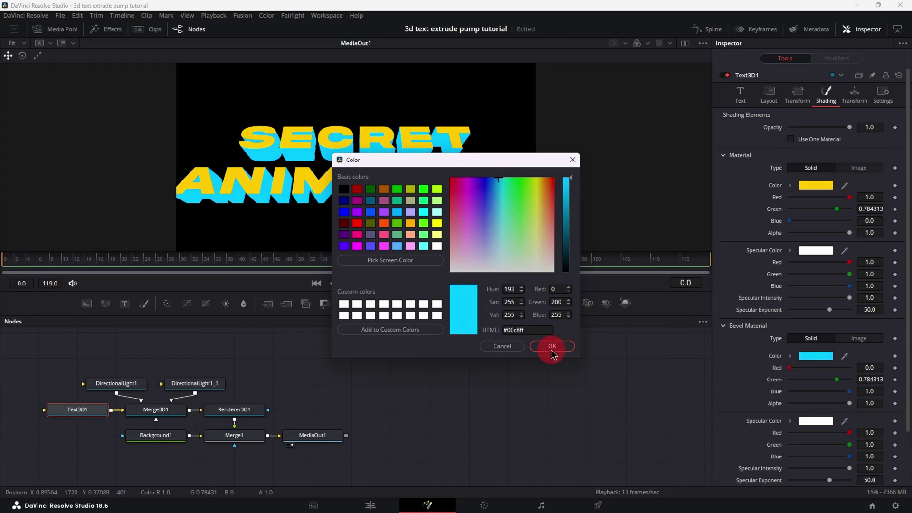
- Shrink Text3D1's size to about 0.31
{"action": "left_click", "coordinate": [741, 104]}
{"action": "left_click", "coordinate": [871, 233]}
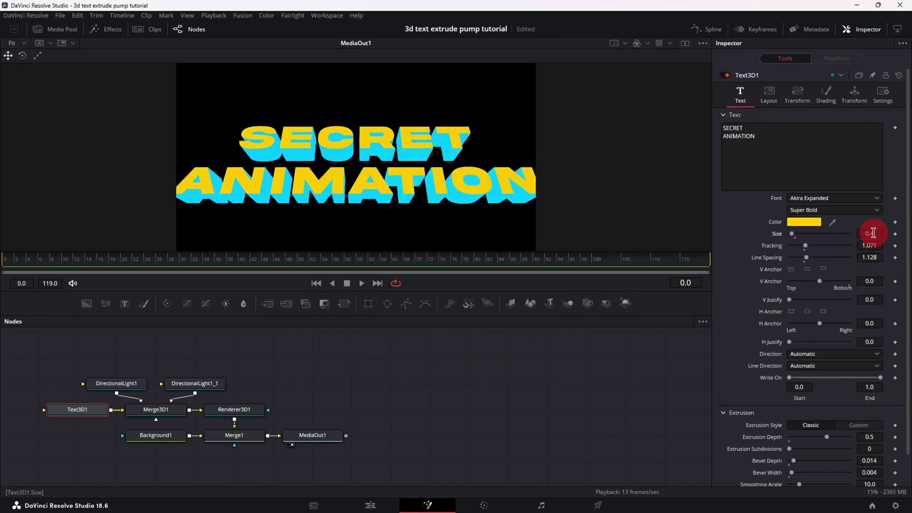
{"action": "left_click_drag", "start_coordinate": [873, 233], "coordinate": [868, 233]}
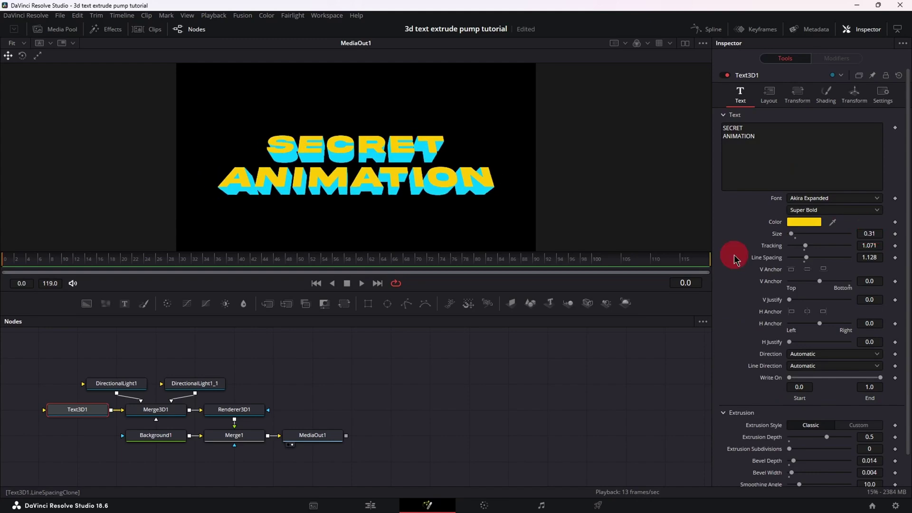
- Enable Lighting and Shadows on Renderer3D1 and switch to the dual-viewer layout
{"action": "left_click", "coordinate": [240, 414]}
{"action": "left_click", "coordinate": [788, 231]}
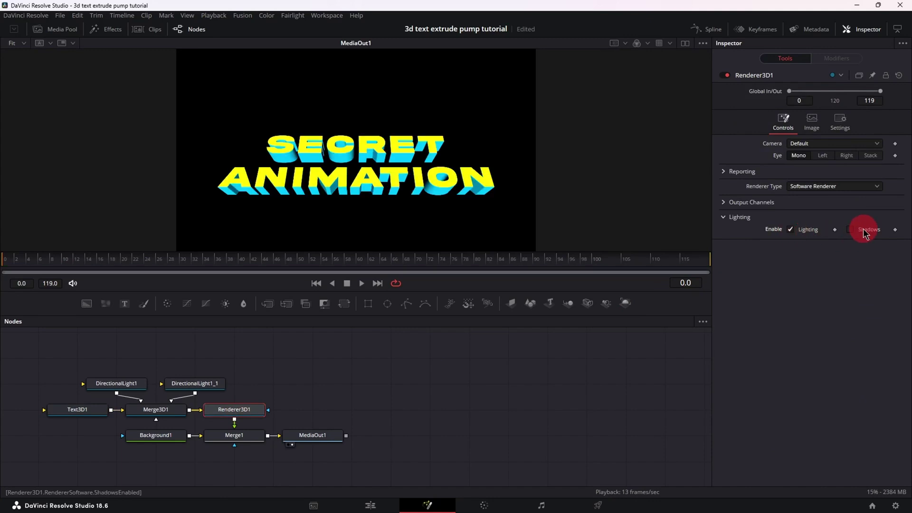
{"action": "left_click", "coordinate": [850, 230]}
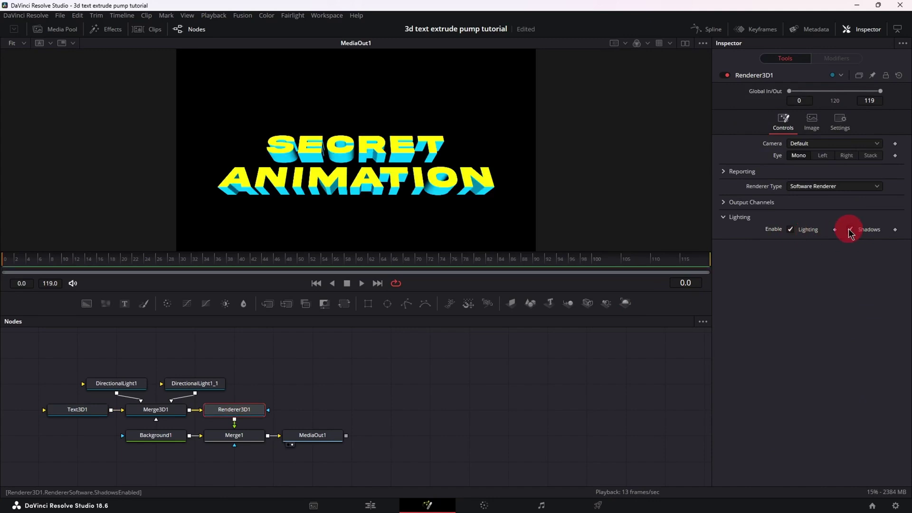
{"action": "left_click", "coordinate": [685, 44]}
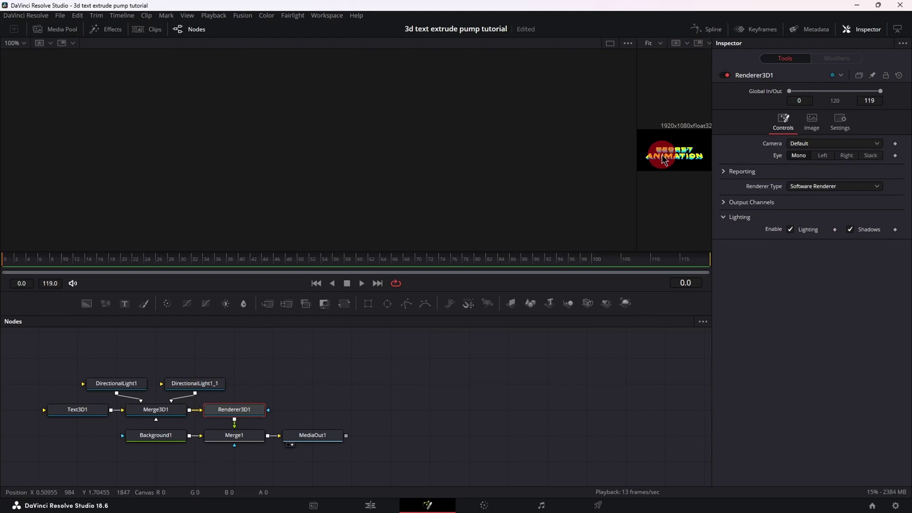
- View Merge3D1 in the left viewer, rename the first light Left and move it left of the text
{"action": "left_click", "coordinate": [156, 412]}
{"action": "key", "text": "1"}
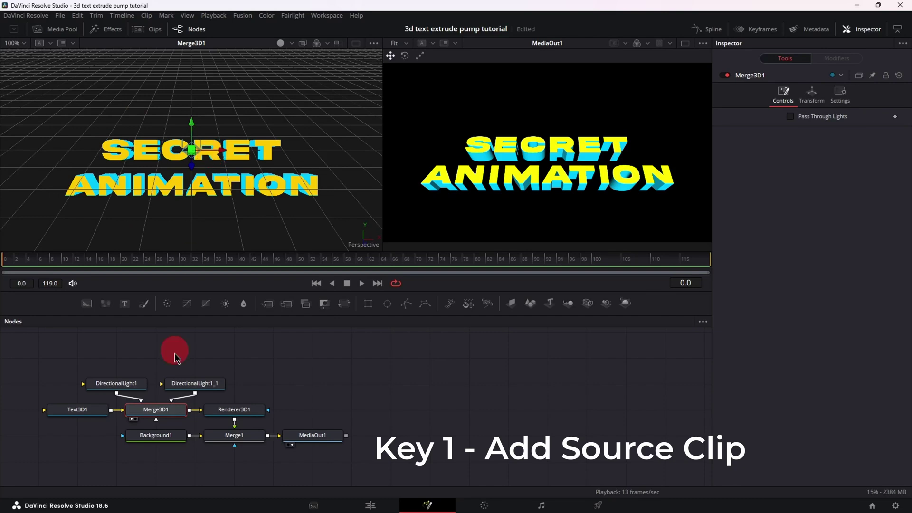
{"action": "left_click", "coordinate": [119, 390]}
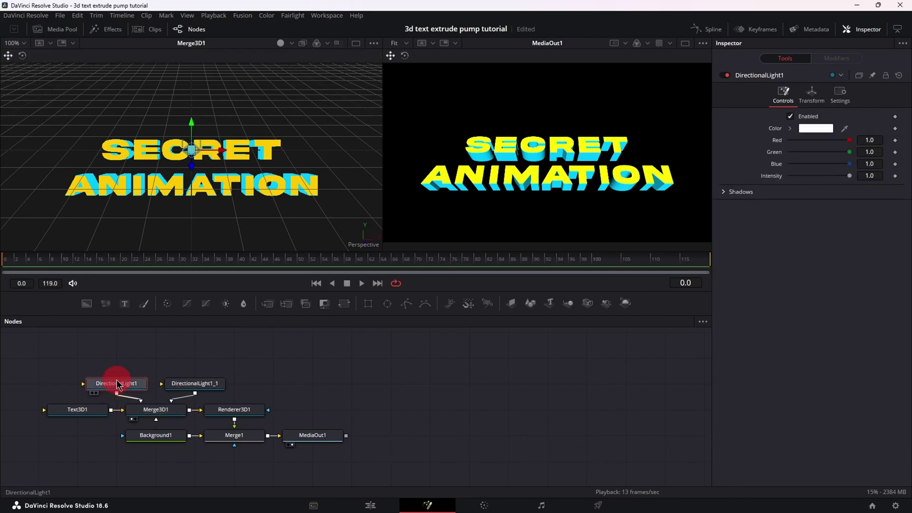
{"action": "key", "text": "F2"}
{"action": "type", "text": "lE"}
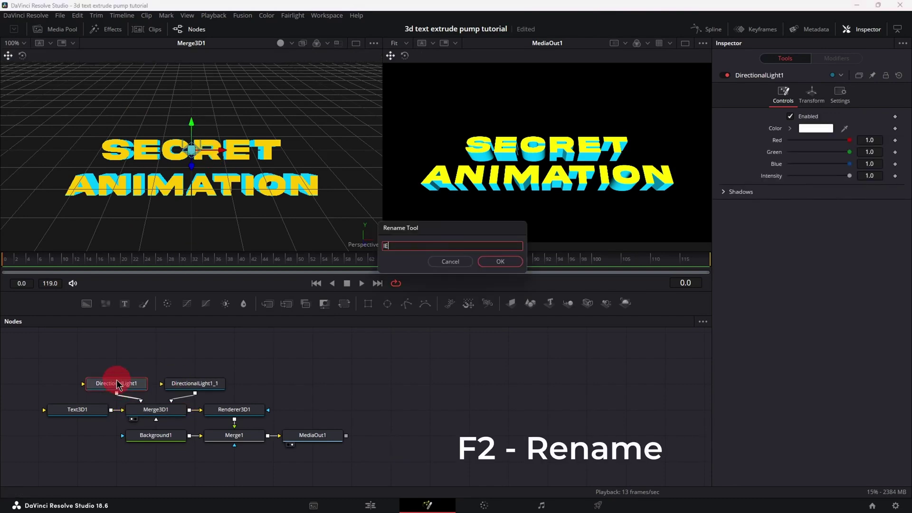
{"action": "type", "text": "ft"}
{"action": "key", "text": "Return"}
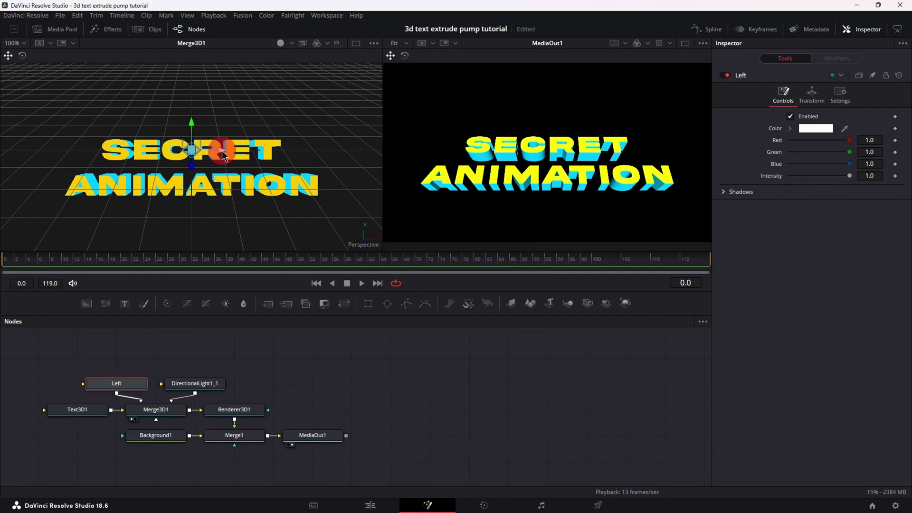
{"action": "left_click_drag", "start_coordinate": [223, 154], "coordinate": [73, 150]}
{"action": "left_click", "coordinate": [405, 393]}
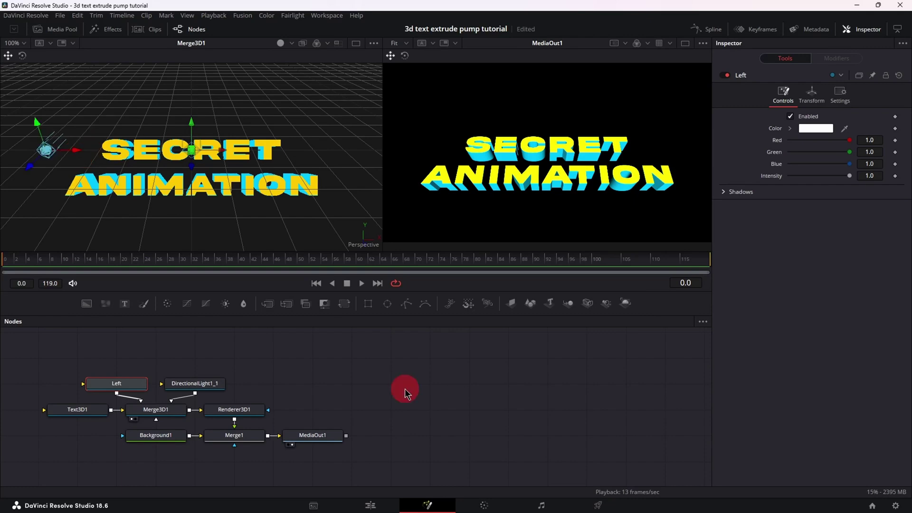
- Rename the second light Right and move it to the right of the text
{"action": "left_click", "coordinate": [209, 387]}
{"action": "key", "text": "F2"}
{"action": "key", "text": "BackSpace"}
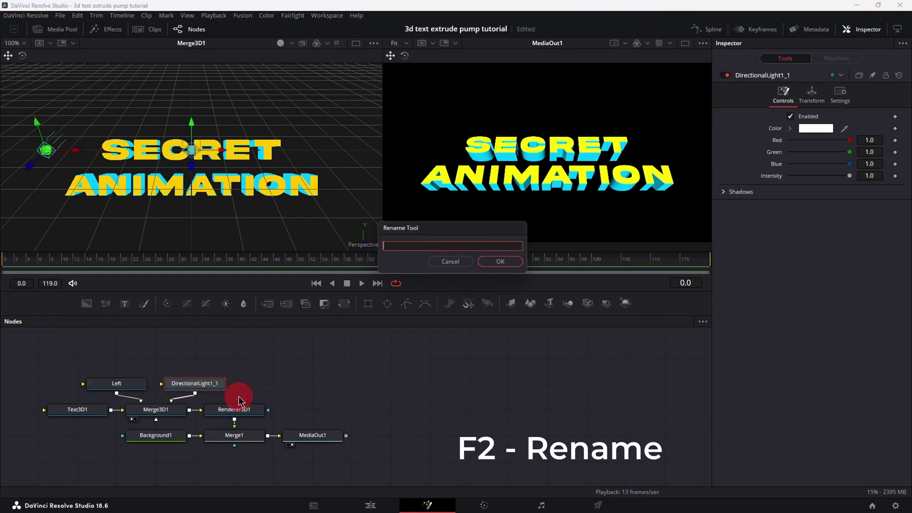
{"action": "key", "text": "Return"}
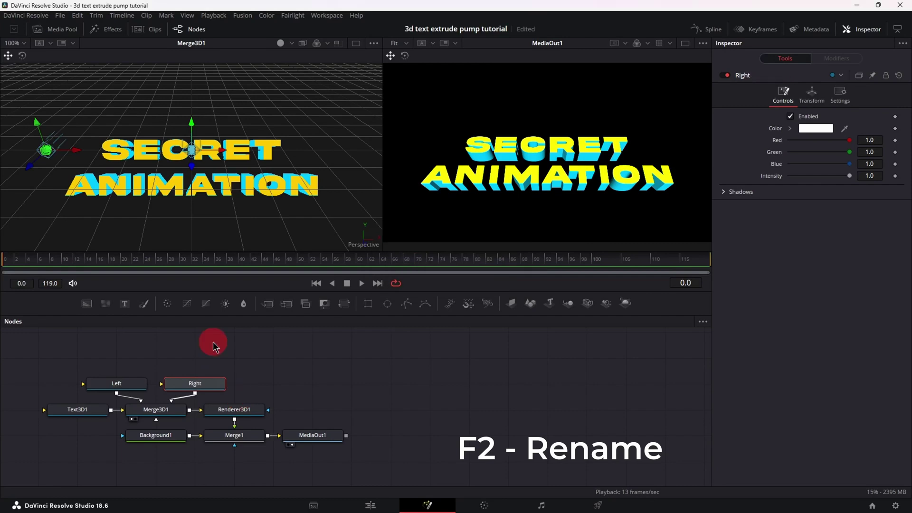
{"action": "left_click_drag", "start_coordinate": [221, 155], "coordinate": [361, 161]}
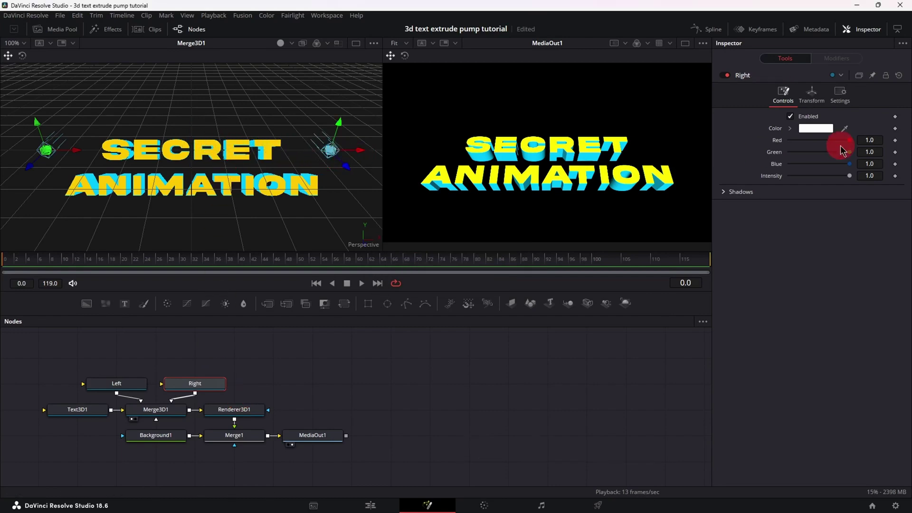
- Rotate the Right light to Y 24.7 and the Left light to Y -27.6, aiming both at the title
{"action": "left_click", "coordinate": [812, 98]}
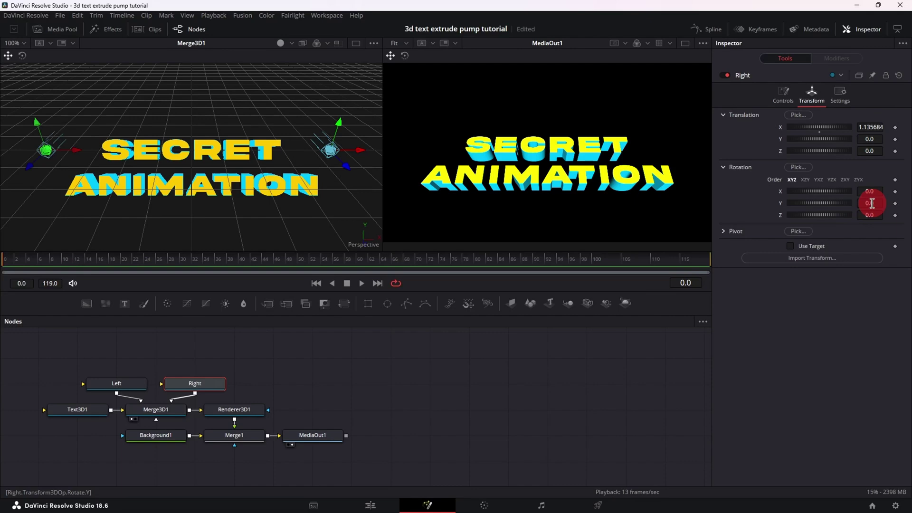
{"action": "left_click_drag", "start_coordinate": [872, 202], "coordinate": [808, 214]}
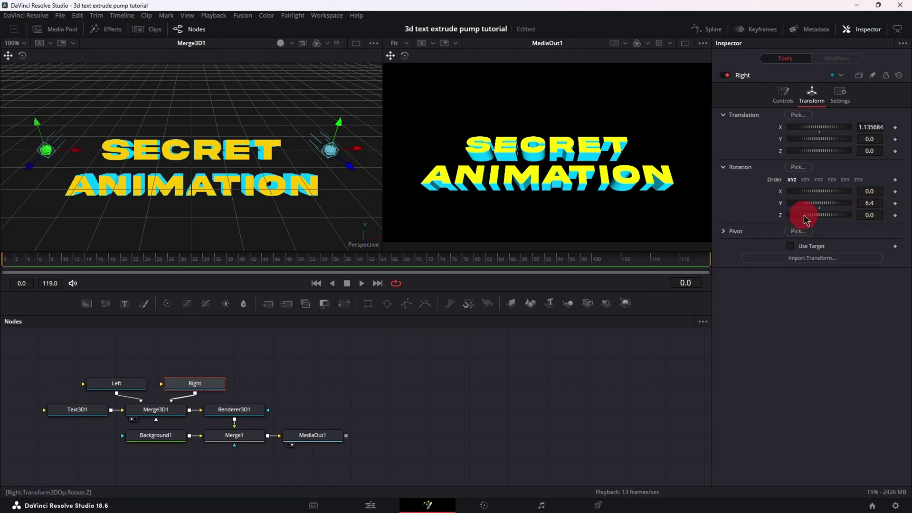
{"action": "left_click", "coordinate": [116, 384]}
{"action": "left_click", "coordinate": [812, 94]}
{"action": "left_click_drag", "start_coordinate": [869, 203], "coordinate": [741, 195]}
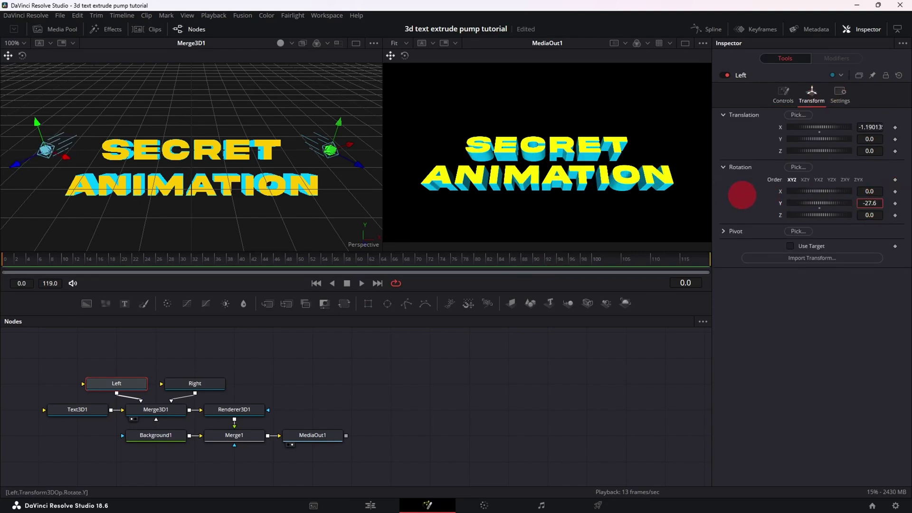
- With a single viewer showing, add a Follower modifier to Text3D1's text
{"action": "left_click", "coordinate": [684, 44]}
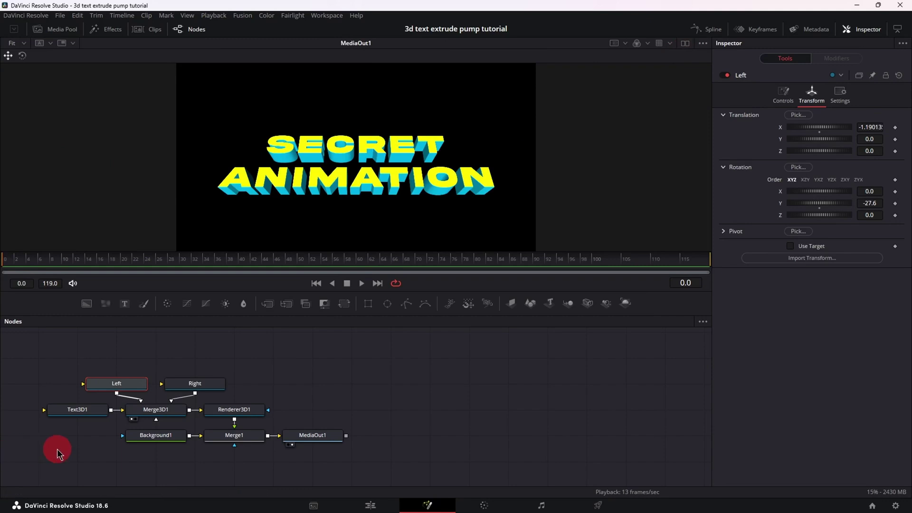
{"action": "left_click", "coordinate": [88, 412]}
{"action": "left_click", "coordinate": [817, 151]}
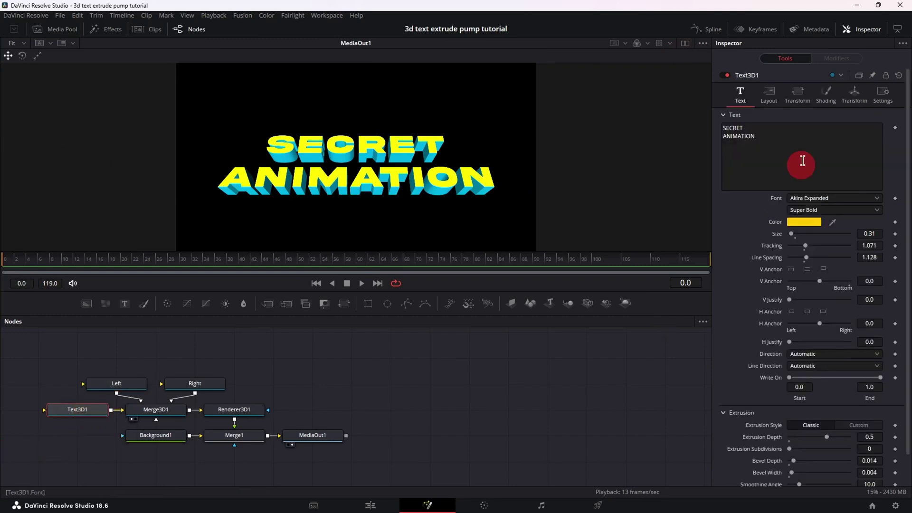
{"action": "right_click", "coordinate": [817, 148]}
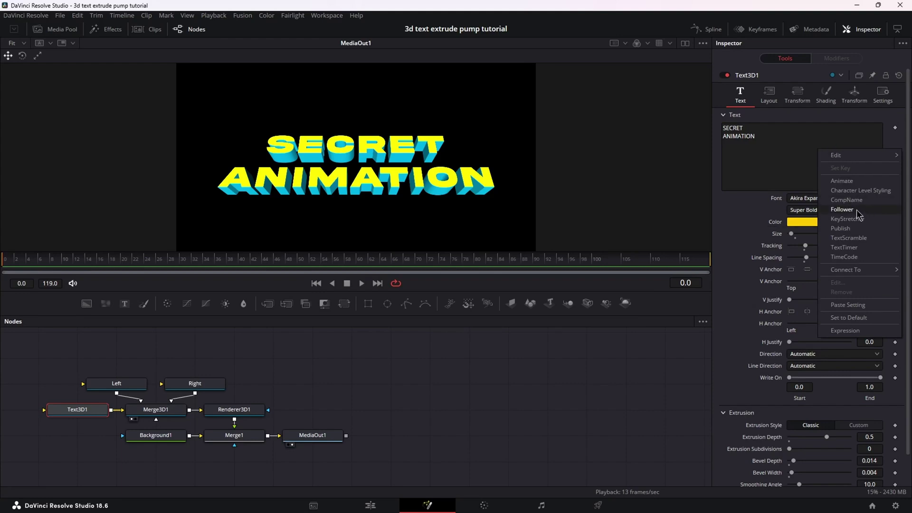
{"action": "left_click", "coordinate": [841, 210]}
- Set the Follower's order to Left to Right with a 3.5 delay between characters
{"action": "left_click", "coordinate": [837, 59]}
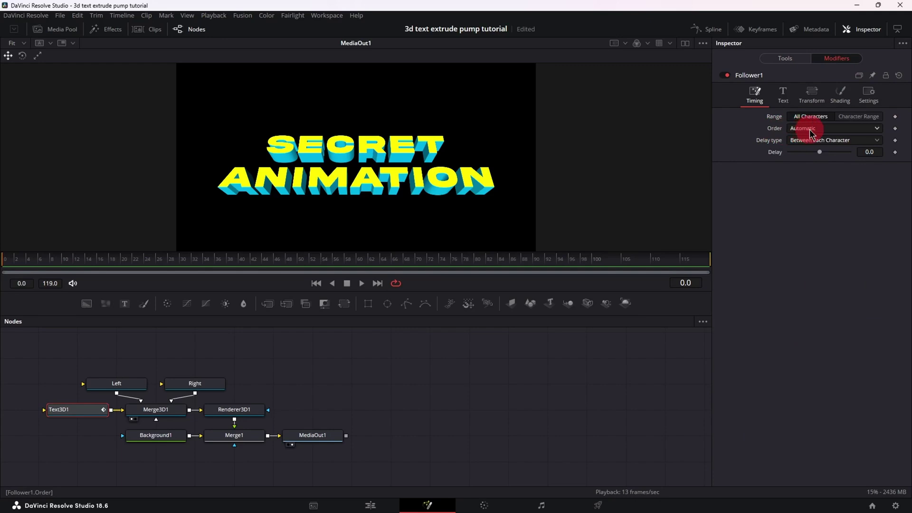
{"action": "left_click", "coordinate": [810, 133]}
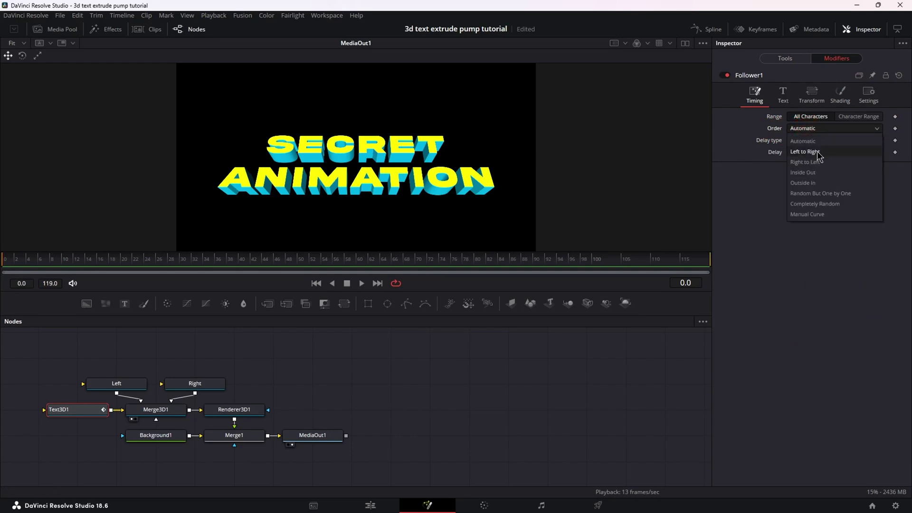
{"action": "left_click", "coordinate": [798, 153]}
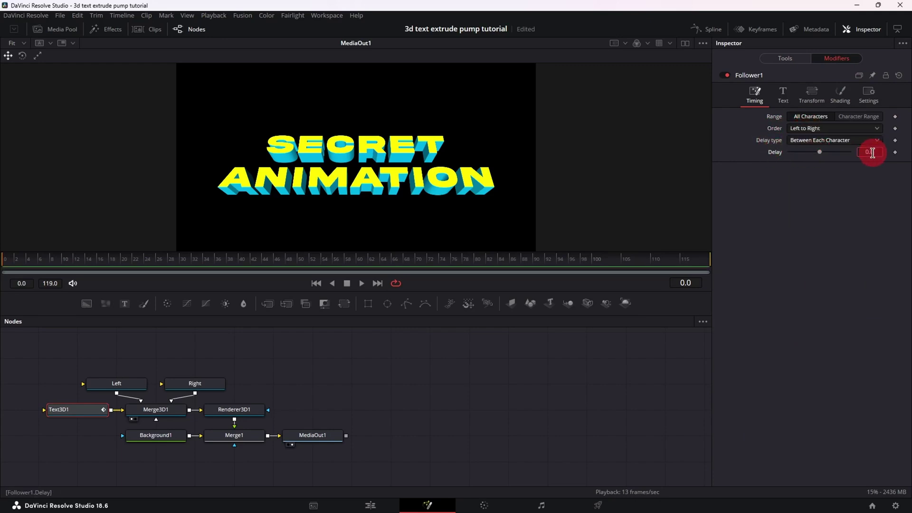
{"action": "type", "text": "3.5"}
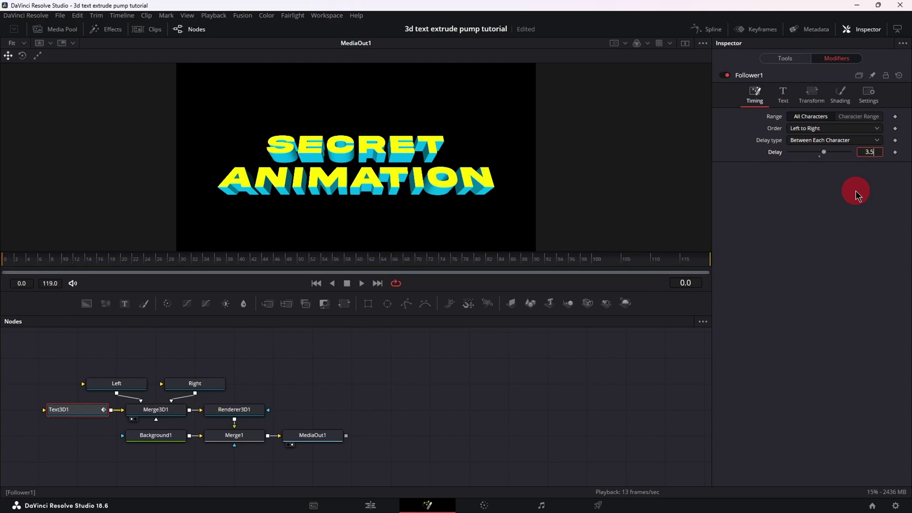
- In Follower shading, expose Position and keyframe Offset Z at 0.0 at the start, then go to frame 5
{"action": "left_click", "coordinate": [840, 98]}
{"action": "left_click", "coordinate": [724, 181]}
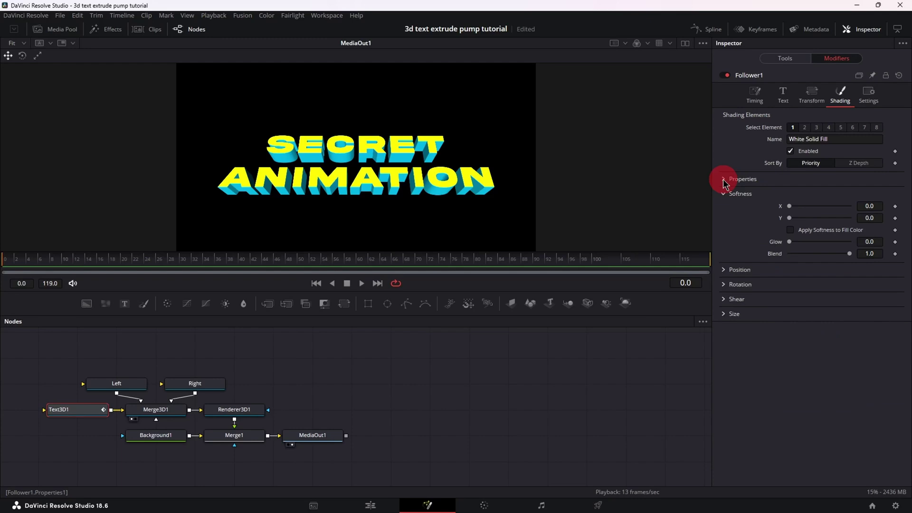
{"action": "left_click", "coordinate": [725, 194]}
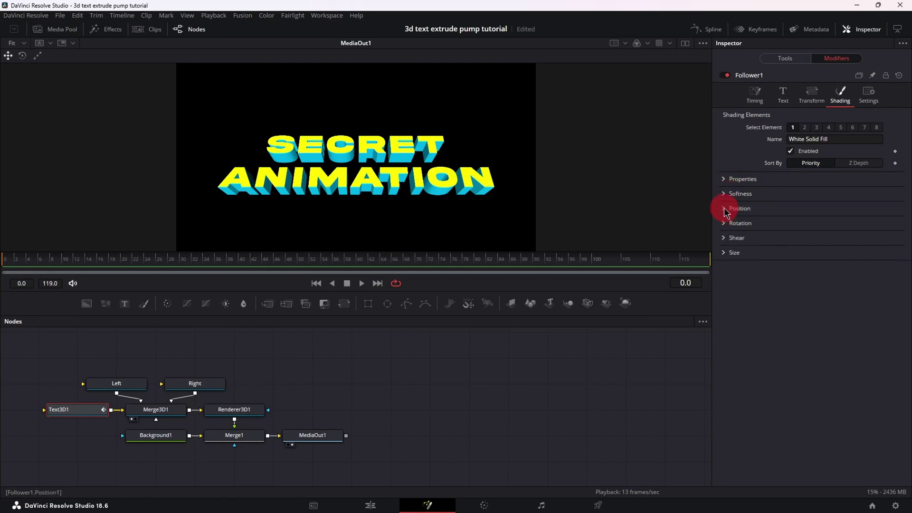
{"action": "left_click", "coordinate": [725, 210]}
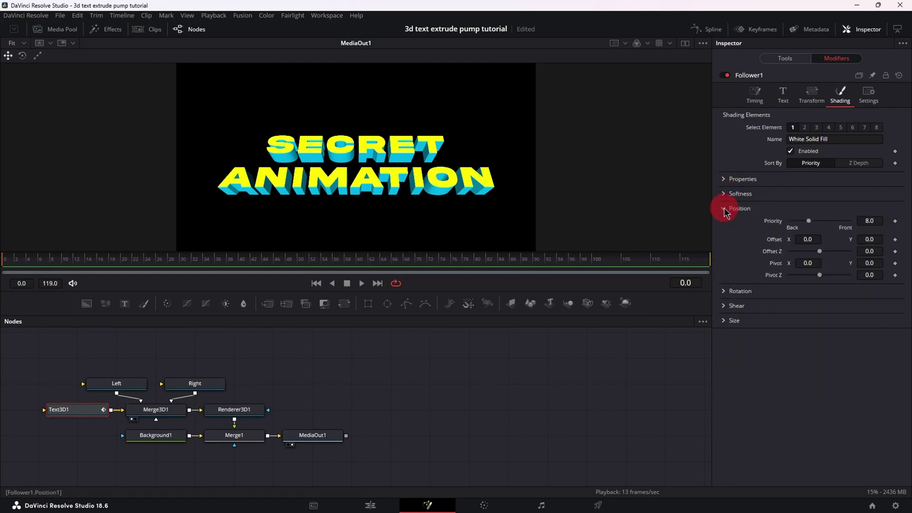
{"action": "left_click", "coordinate": [895, 252]}
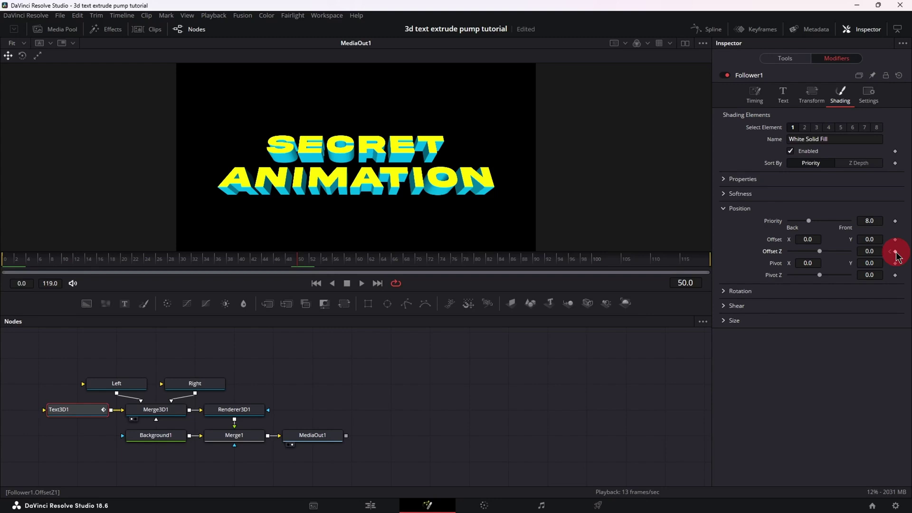
{"action": "left_click", "coordinate": [431, 262]}
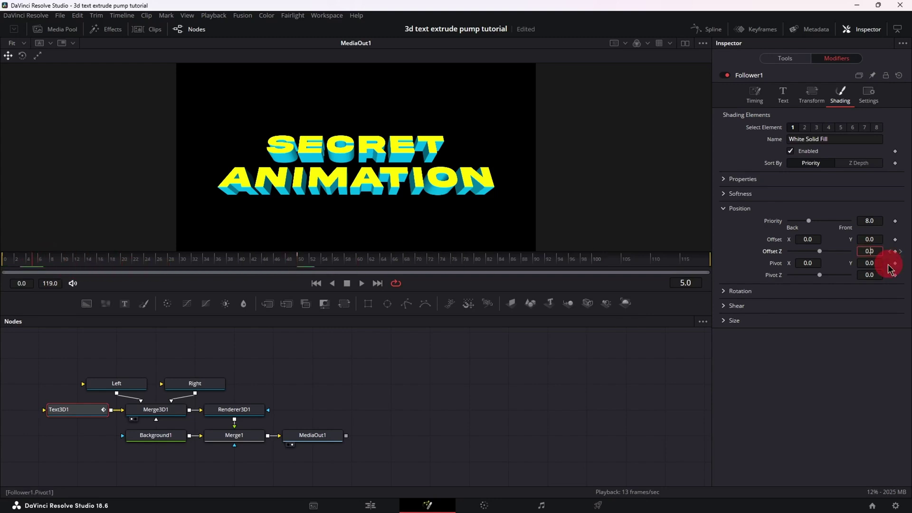
{"action": "left_click", "coordinate": [870, 278]}
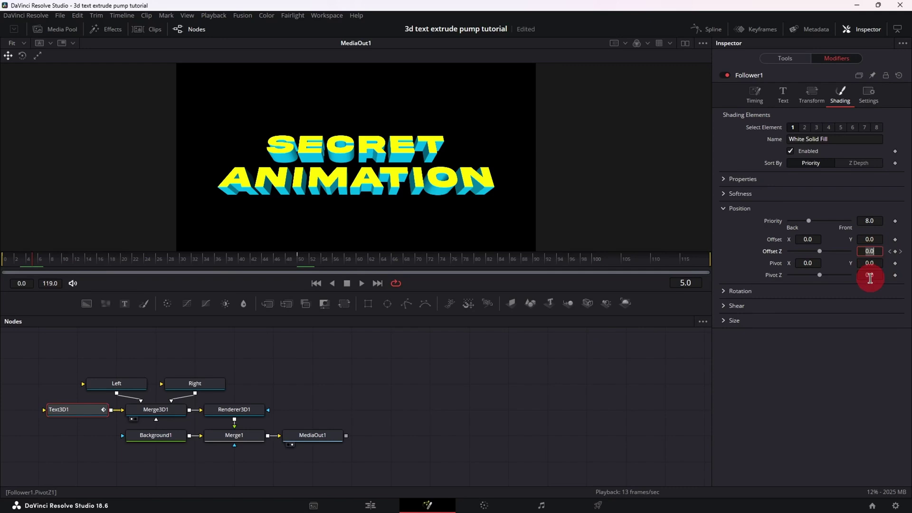
- Keyframe Offset Z at 0.5 on frame 5, then at frames 16, 31 (0.19) and 46 (0.325)
{"action": "type", "text": "0.5"}
{"action": "key", "text": "Tab"}
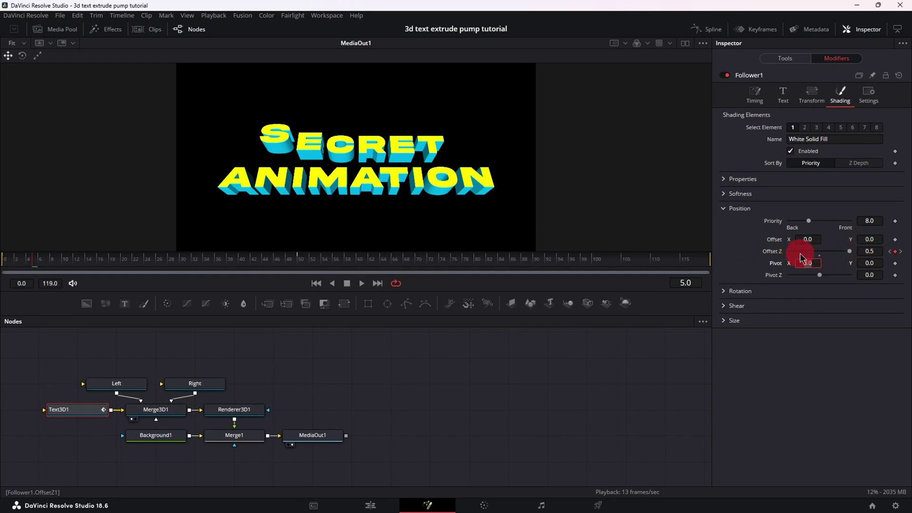
{"action": "left_click", "coordinate": [65, 261]}
{"action": "mouse_move", "coordinate": [838, 253]}
{"action": "left_mouse_down"}
{"action": "mouse_move", "coordinate": [806, 253]}
{"action": "mouse_move", "coordinate": [838, 251]}
{"action": "left_mouse_up"}
{"action": "left_click", "coordinate": [97, 264]}
{"action": "left_click", "coordinate": [106, 261]}
{"action": "left_click", "coordinate": [183, 261]}
{"action": "left_click", "coordinate": [250, 261]}
{"action": "left_click", "coordinate": [279, 264]}
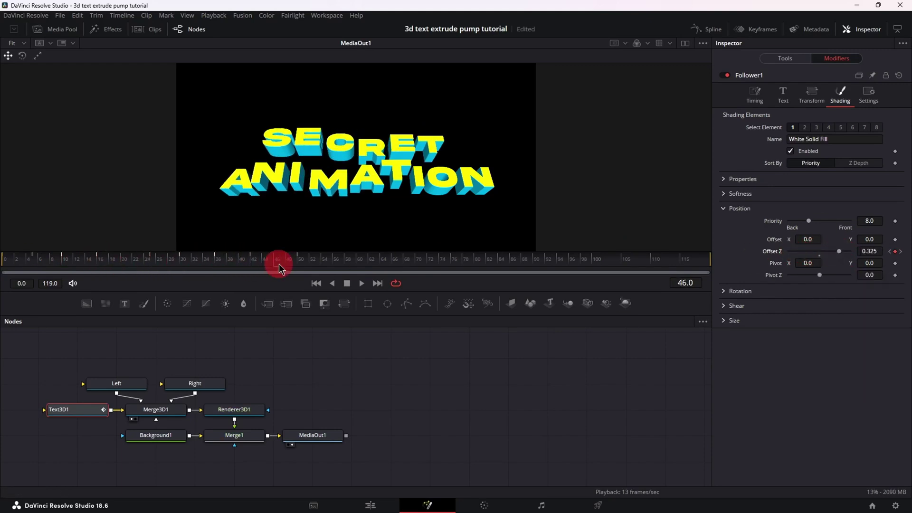
{"action": "left_click", "coordinate": [287, 261]}
{"action": "left_click", "coordinate": [360, 362]}
{"action": "left_click", "coordinate": [319, 285]}
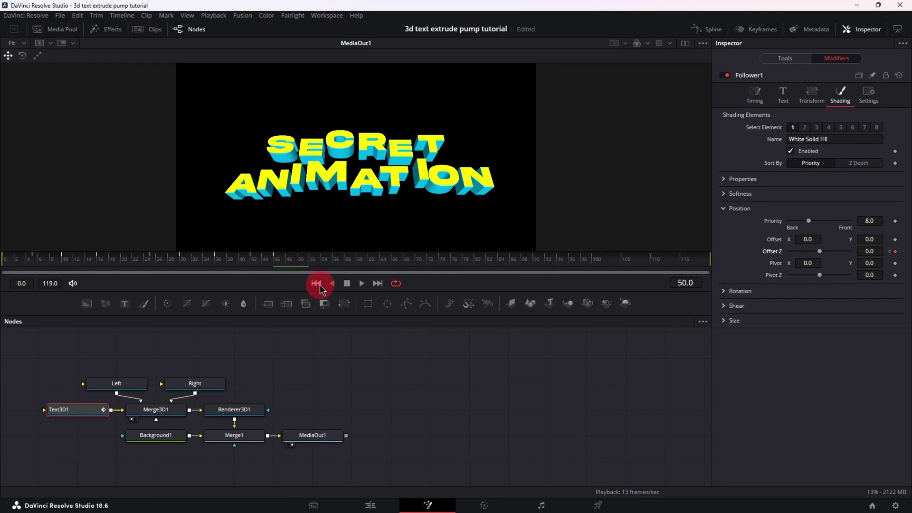
{"action": "left_click", "coordinate": [382, 288]}
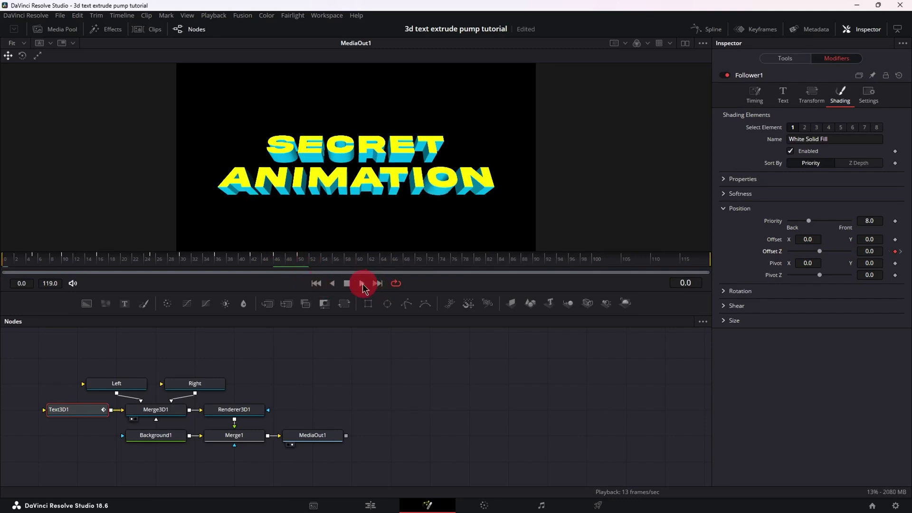
{"action": "left_click", "coordinate": [360, 284]}
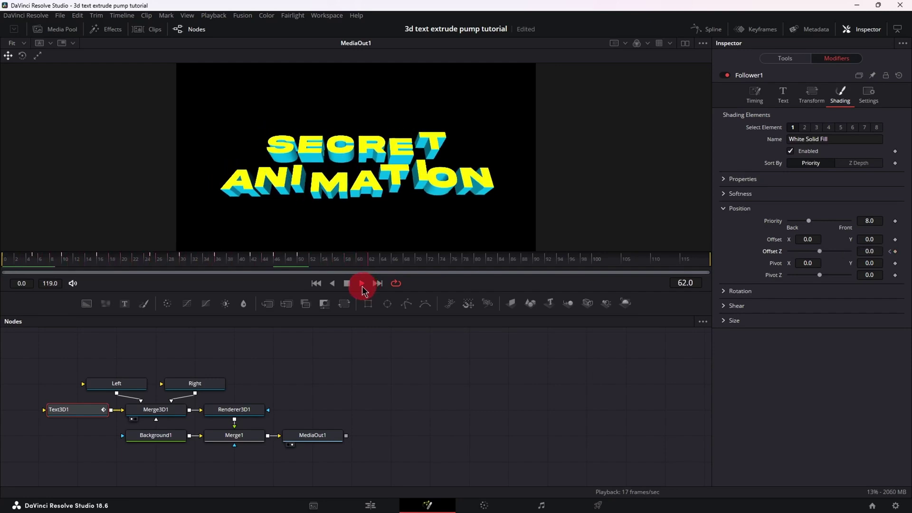
{"action": "left_click", "coordinate": [347, 284]}
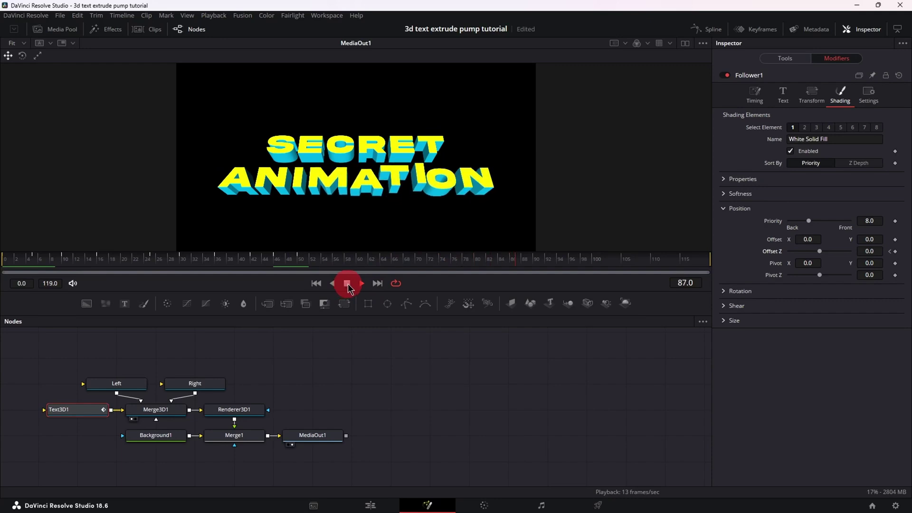
{"action": "left_click", "coordinate": [347, 284]}
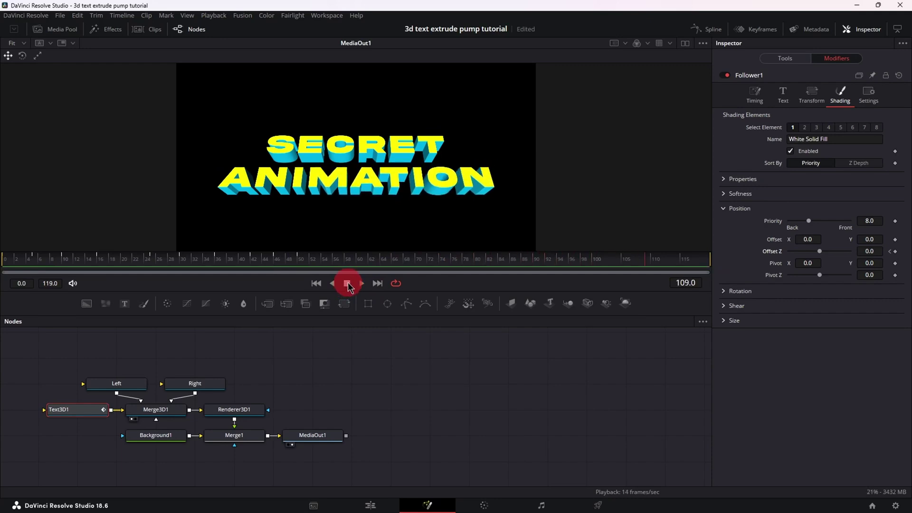
- Reset Text3D1's Extrusion Depth to 0.0 and keyframe it at frame 50
{"action": "left_click", "coordinate": [791, 59]}
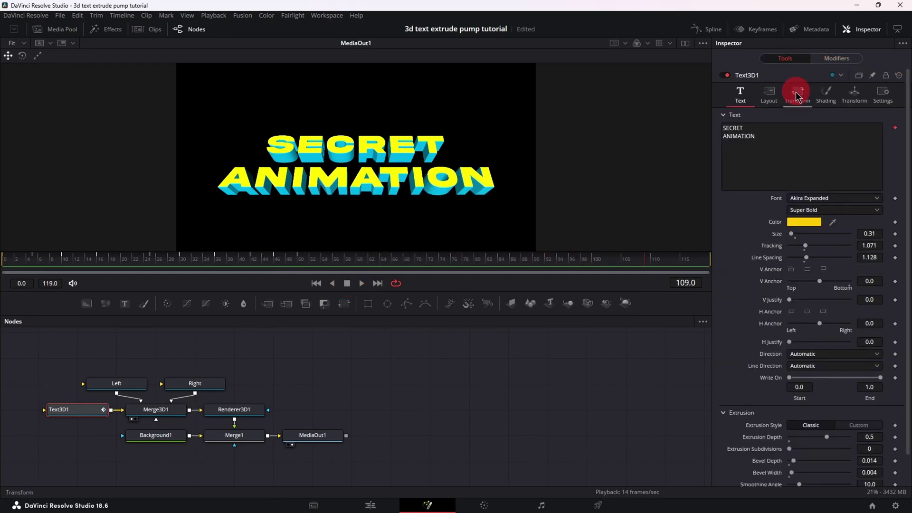
{"action": "scroll", "coordinate": [809, 228], "scroll_direction": "down", "scroll_amount": 2}
{"action": "left_click_drag", "start_coordinate": [794, 404], "coordinate": [832, 407]}
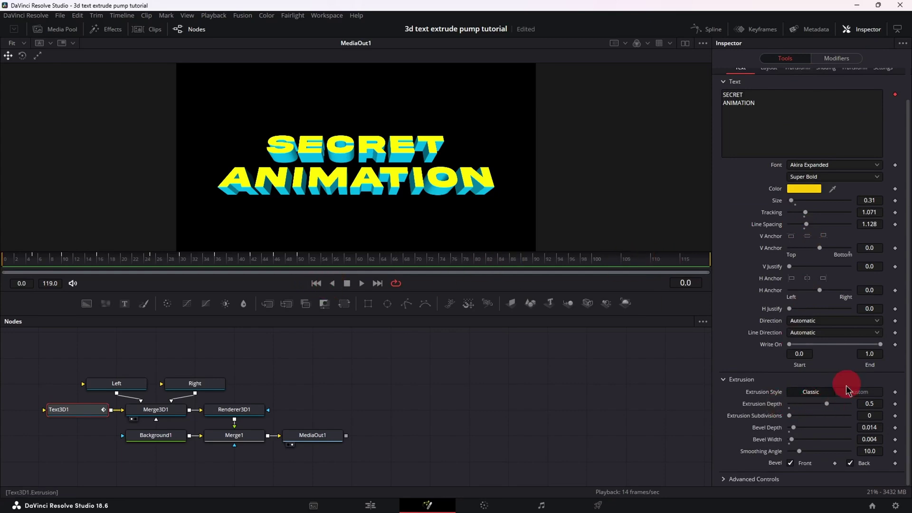
{"action": "double_click", "coordinate": [763, 408]}
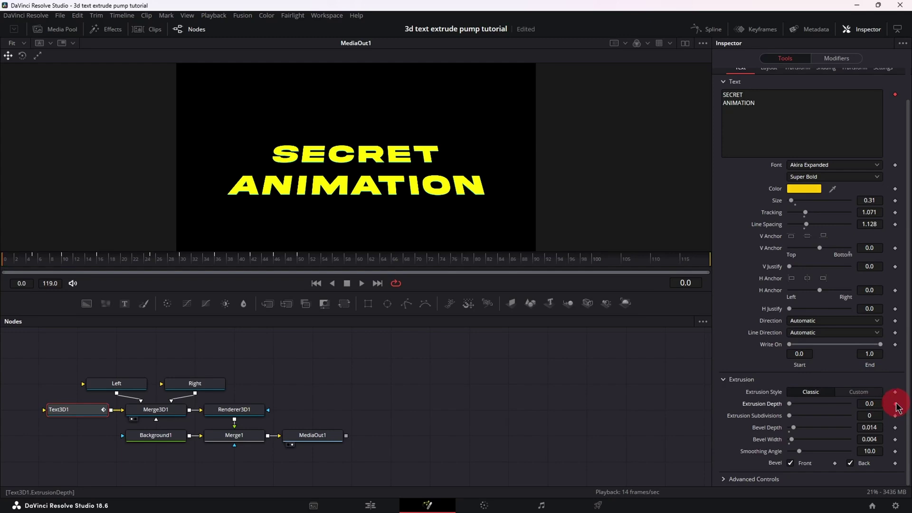
{"action": "left_click", "coordinate": [299, 260]}
{"action": "left_click", "coordinate": [896, 404]}
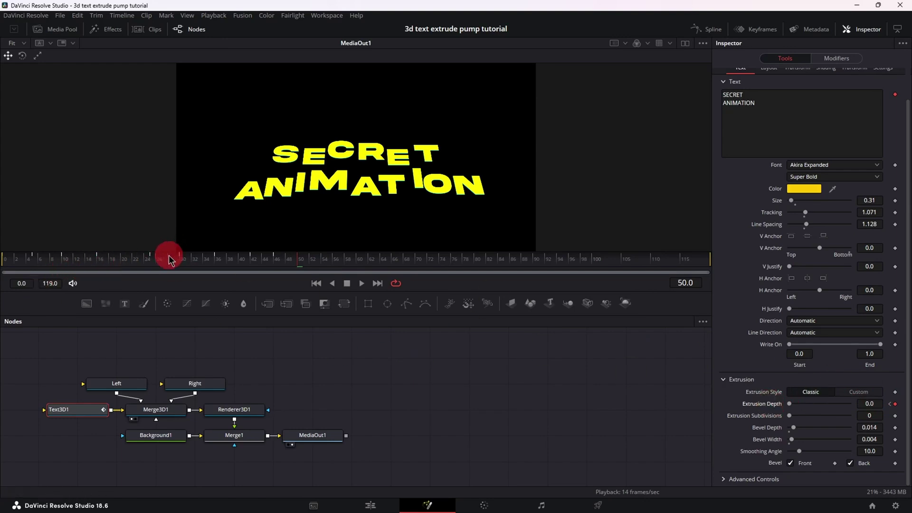
- Keyframe Extrusion Depth at about 0.59 at an earlier frame and return to the first frame
{"action": "left_click_drag", "start_coordinate": [176, 263], "coordinate": [100, 260]}
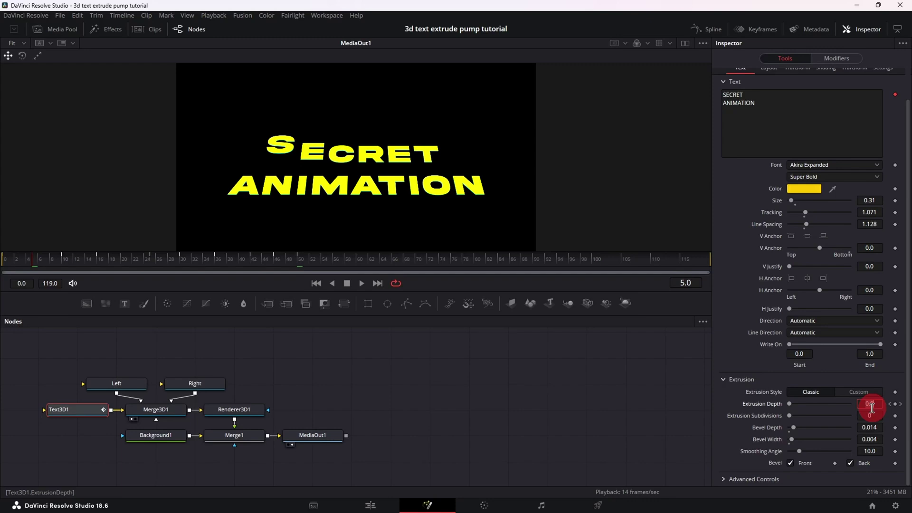
{"action": "left_click_drag", "start_coordinate": [871, 404], "coordinate": [817, 405]}
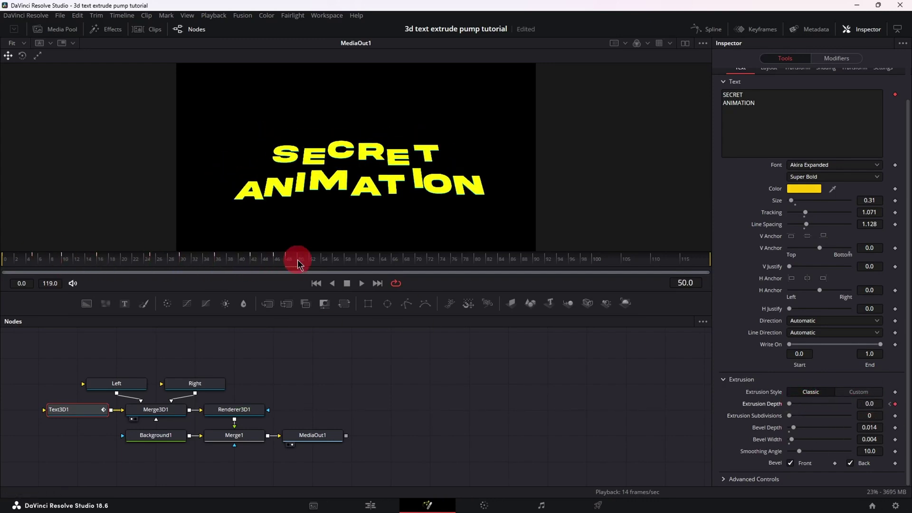
{"action": "key", "text": "Home"}
{"action": "left_click", "coordinate": [161, 443]}
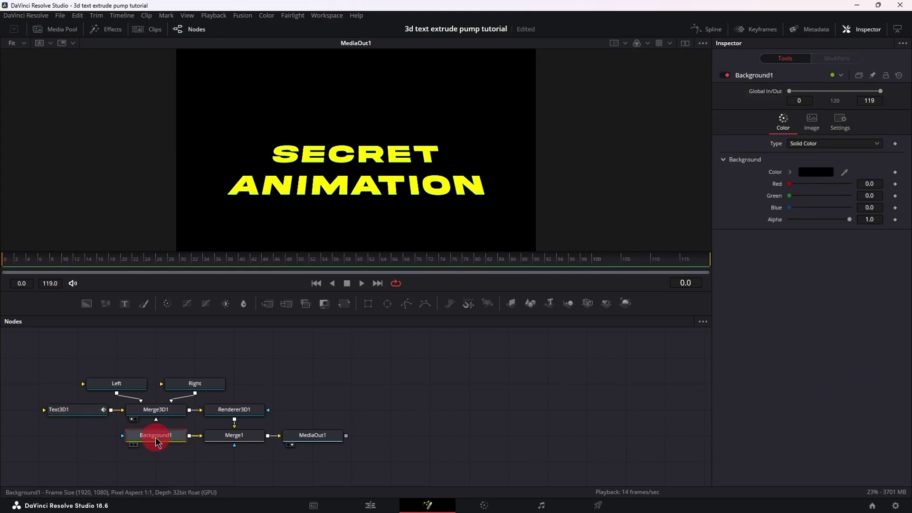
- Make Background1 a radial gradient centred with Start X 0.5
{"action": "left_click", "coordinate": [804, 147]}
{"action": "left_click", "coordinate": [810, 196]}
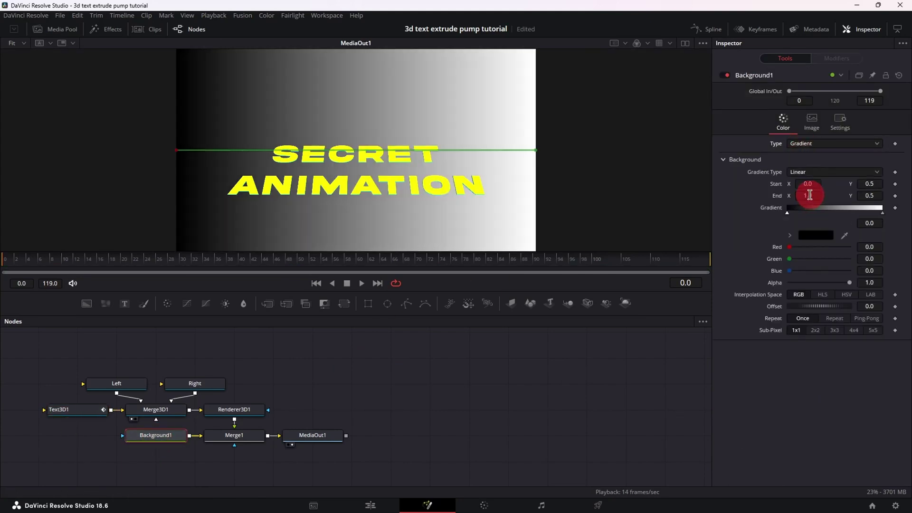
{"action": "left_click", "coordinate": [823, 175]}
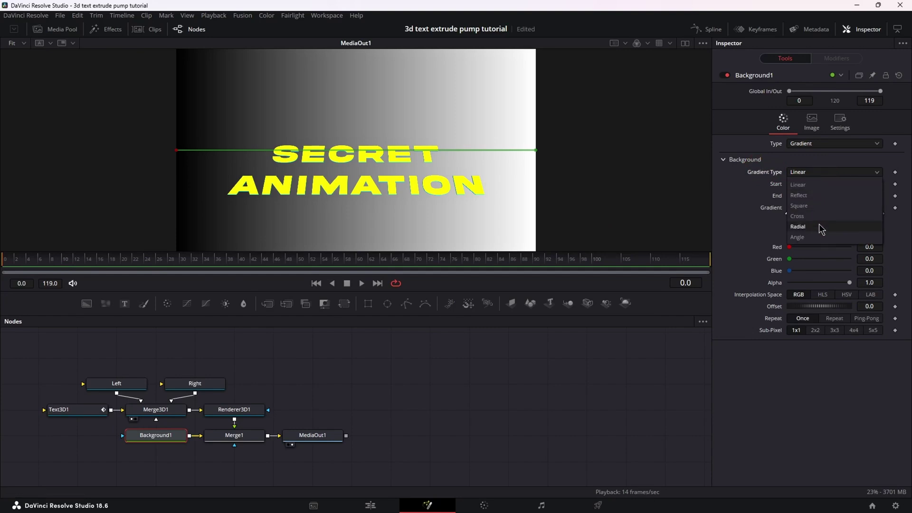
{"action": "left_click", "coordinate": [819, 227]}
{"action": "left_click", "coordinate": [816, 184]}
{"action": "left_click", "coordinate": [840, 220]}
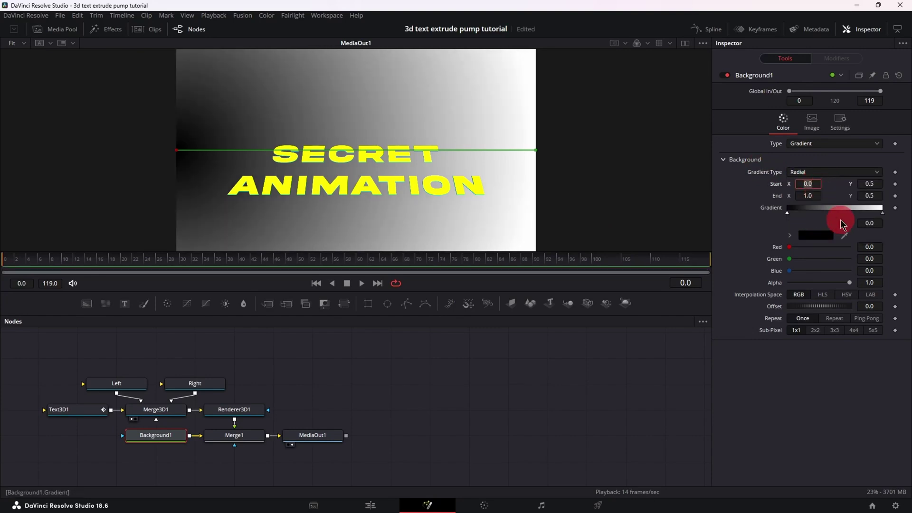
{"action": "left_click", "coordinate": [882, 213]}
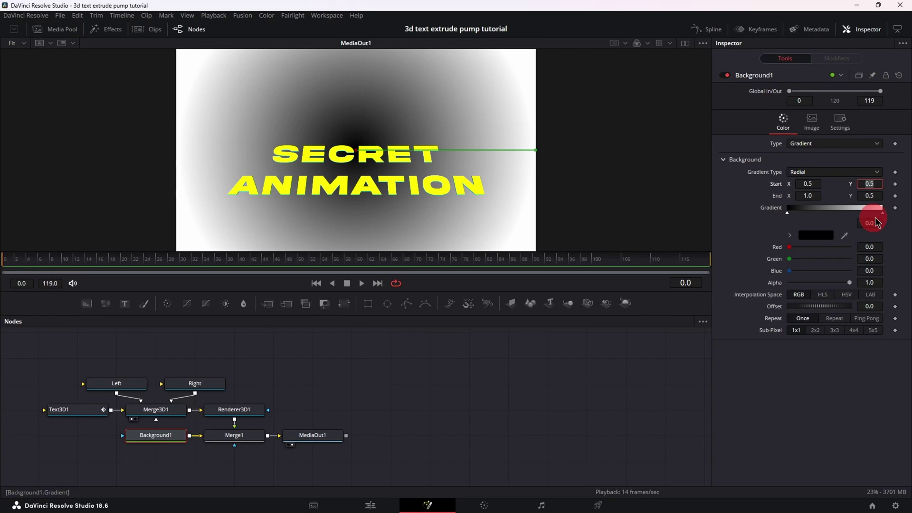
- Set the gradient stops to near-black #101010 outside and dark purple #353450 in the centre
{"action": "left_click", "coordinate": [820, 236]}
{"action": "left_click_drag", "start_coordinate": [566, 205], "coordinate": [569, 269]}
{"action": "left_click", "coordinate": [561, 351]}
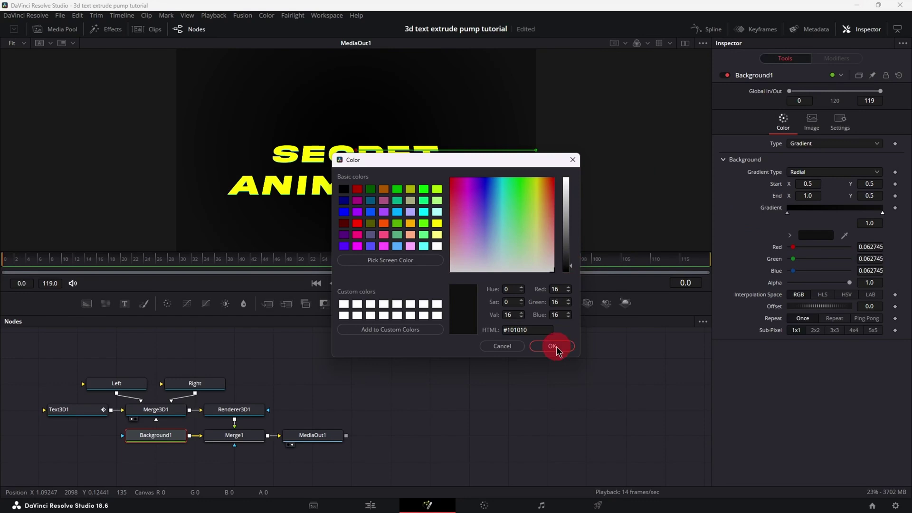
{"action": "left_click", "coordinate": [790, 213]}
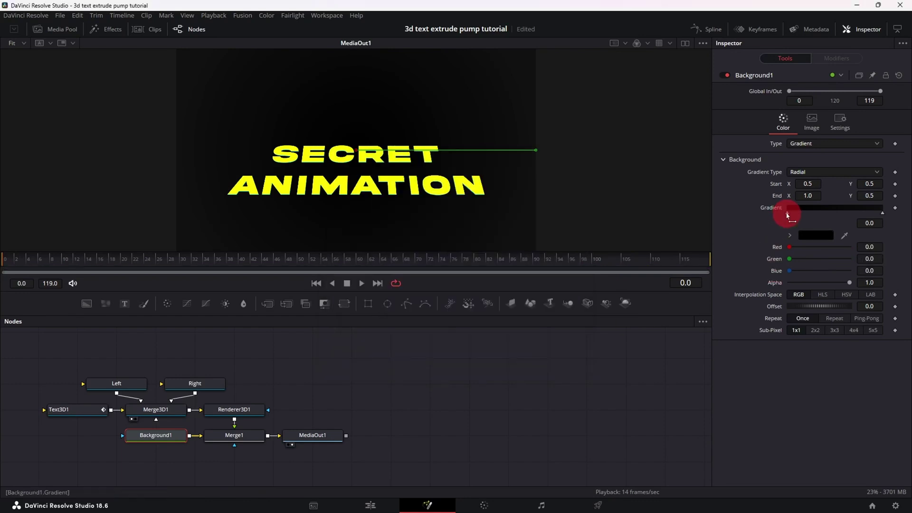
{"action": "left_click", "coordinate": [815, 235]}
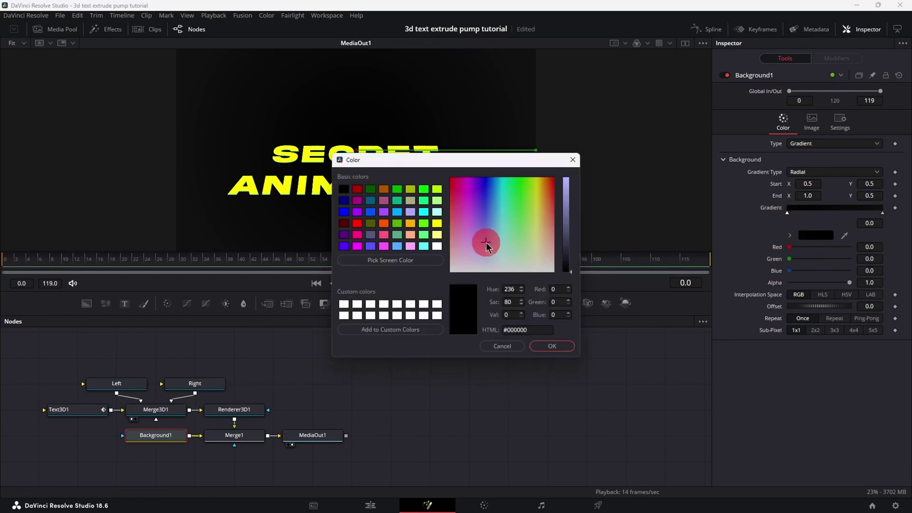
{"action": "left_click", "coordinate": [565, 242]}
{"action": "left_click", "coordinate": [482, 238]}
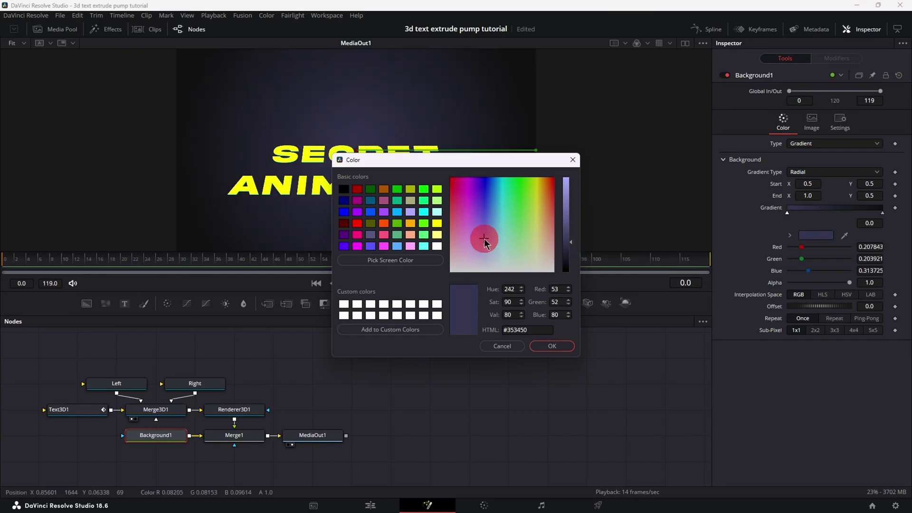
{"action": "left_click", "coordinate": [551, 346]}
{"action": "left_click", "coordinate": [872, 29]}
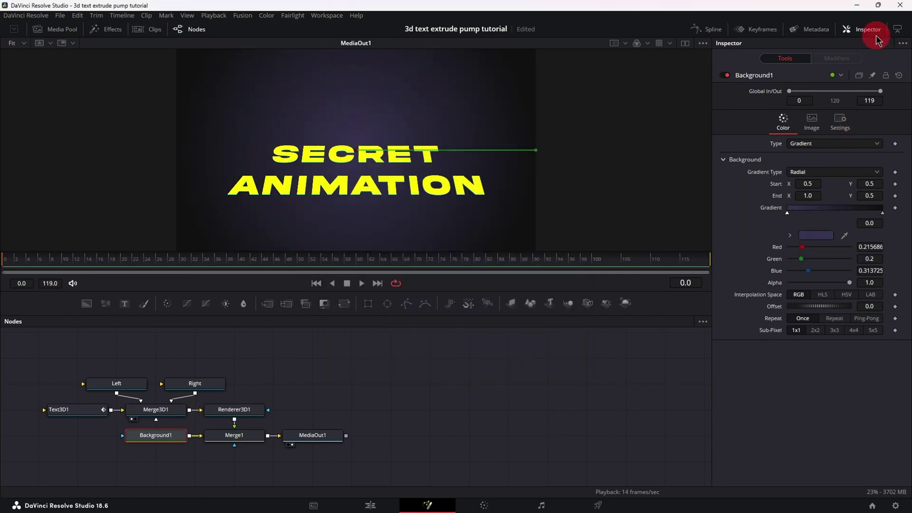
- In the Spline editor, select all Offset Z 1 and Extrusion Depth keyframes, smooth them, and preview
{"action": "left_click", "coordinate": [705, 31]}
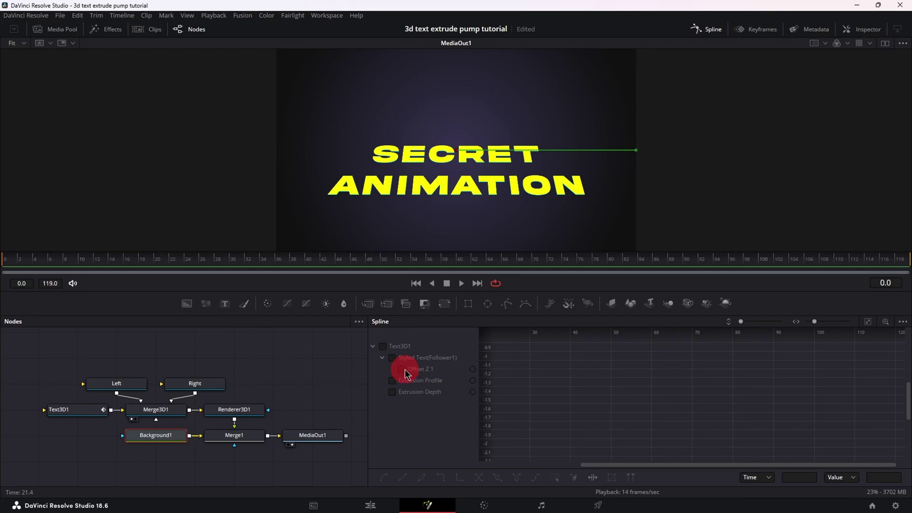
{"action": "left_click", "coordinate": [402, 369]}
{"action": "left_click", "coordinate": [398, 394]}
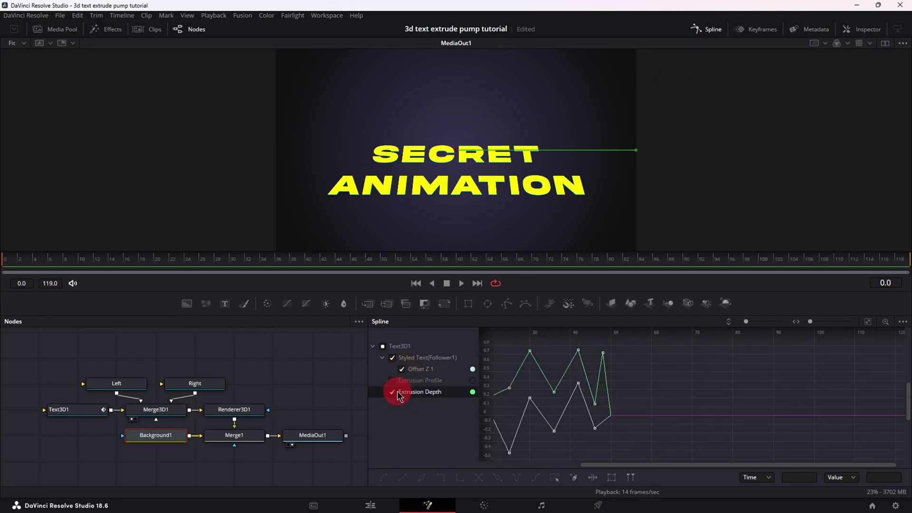
{"action": "left_click", "coordinate": [675, 390]}
{"action": "key", "text": "ctrl+f"}
{"action": "key", "text": "ctrl+f"}
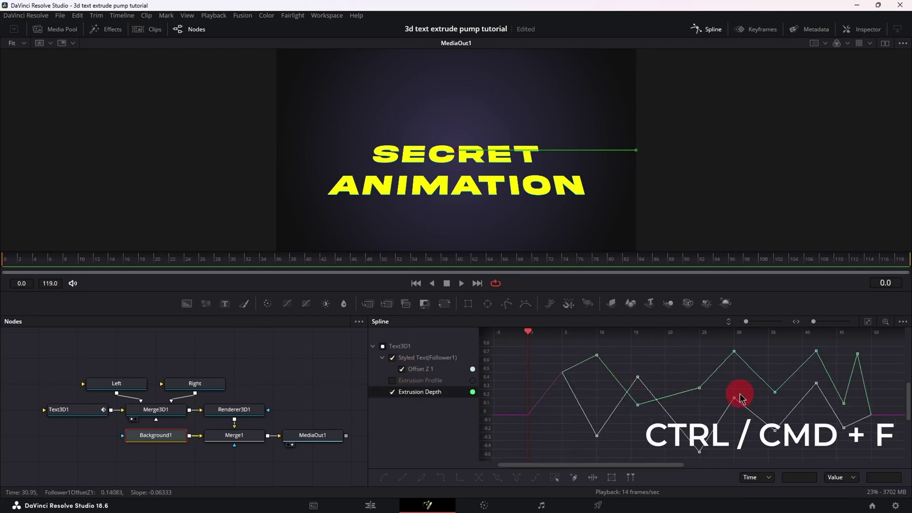
{"action": "key", "text": "ctrl+a"}
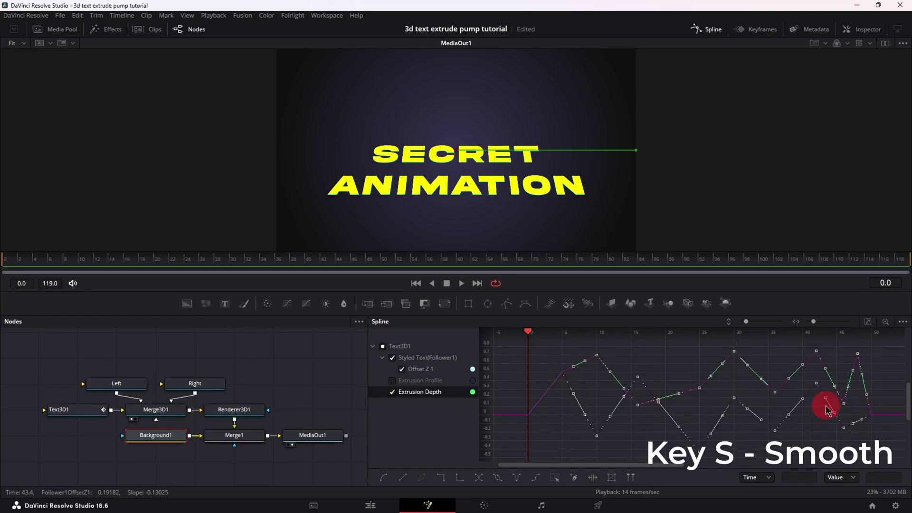
{"action": "key", "text": "s"}
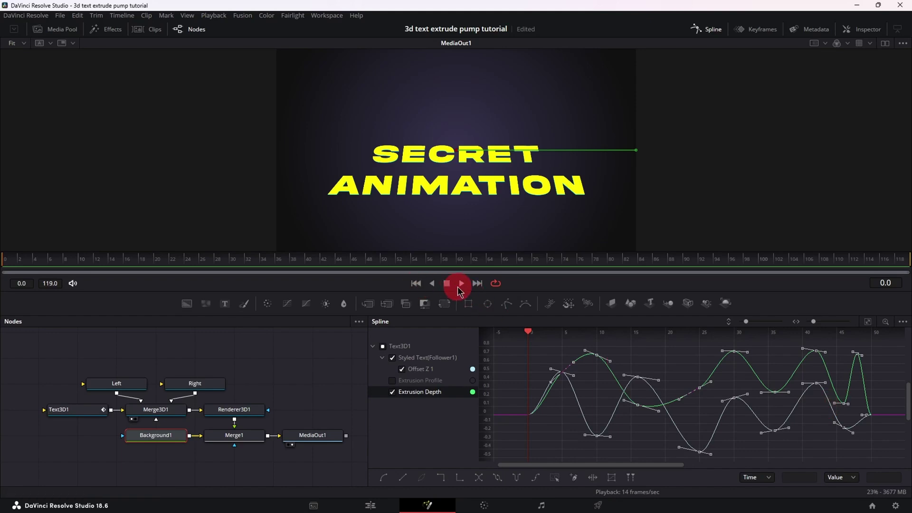
{"action": "left_click", "coordinate": [312, 443]}
{"action": "left_click", "coordinate": [461, 283]}
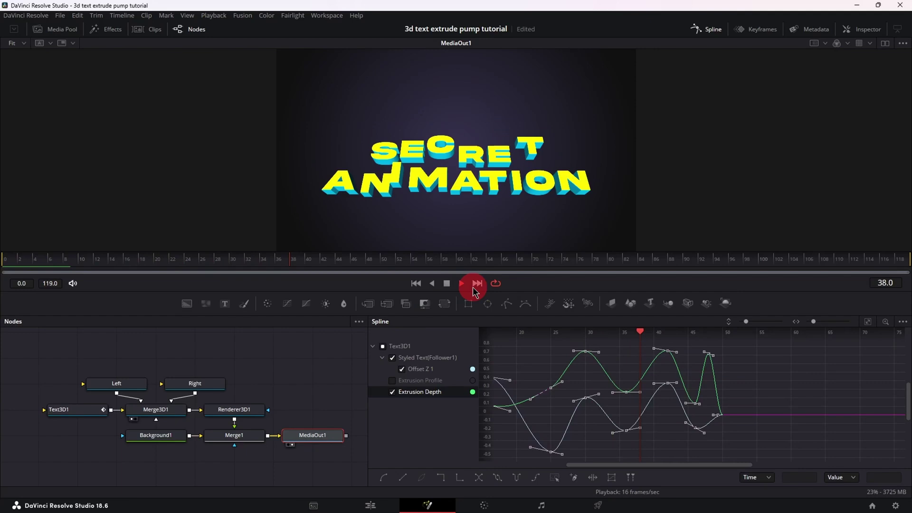
- Apply Ping-Pong looping to all keyframes on both curves and play the looping animation from the start
{"action": "left_click", "coordinate": [446, 283]}
{"action": "left_click", "coordinate": [424, 284]}
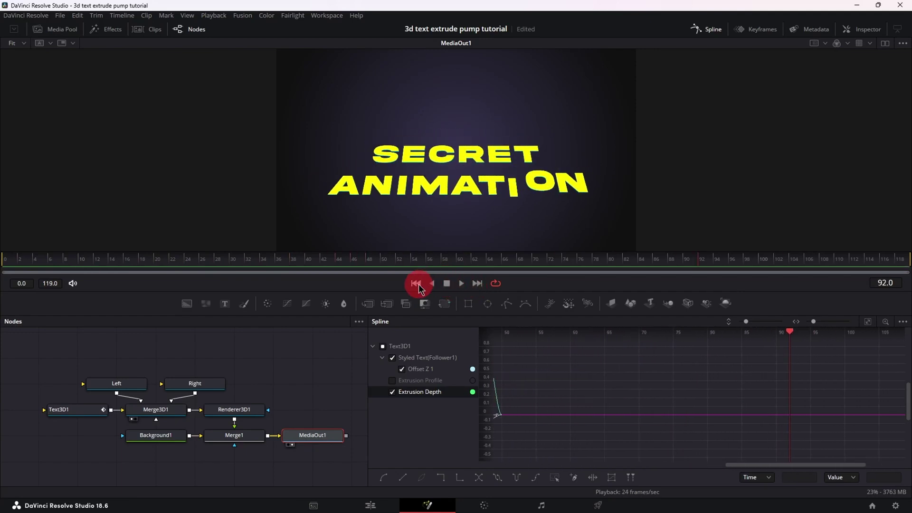
{"action": "left_click", "coordinate": [622, 381]}
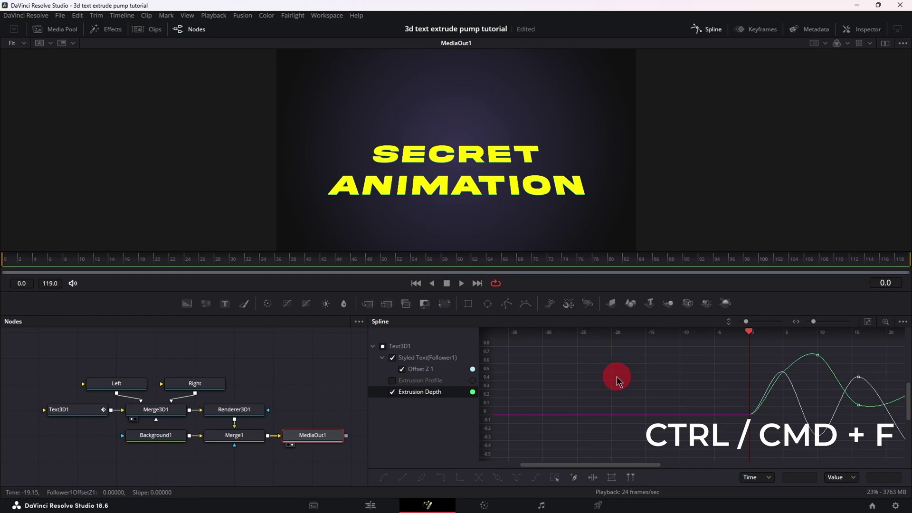
{"action": "key", "text": "ctrl+f"}
{"action": "left_click", "coordinate": [536, 369]}
{"action": "key", "text": "ctrl+a"}
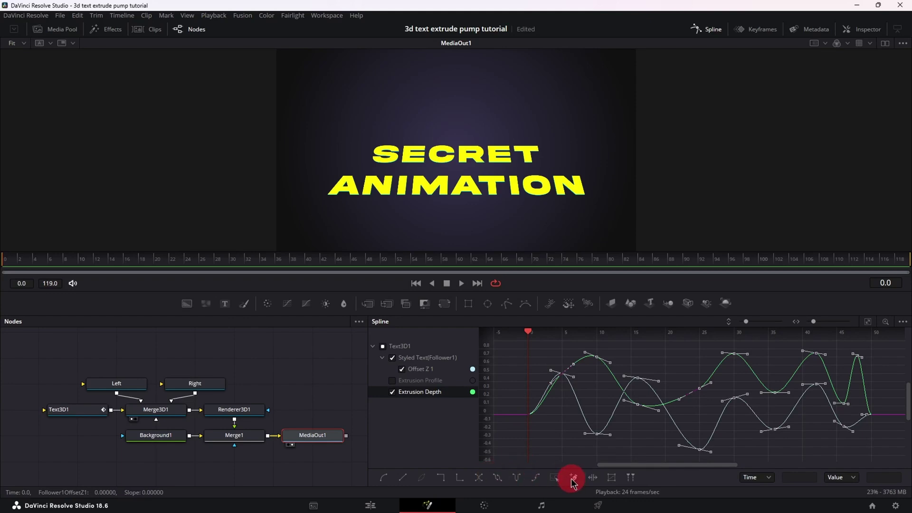
{"action": "left_click", "coordinate": [516, 477]}
{"action": "left_click", "coordinate": [416, 283]}
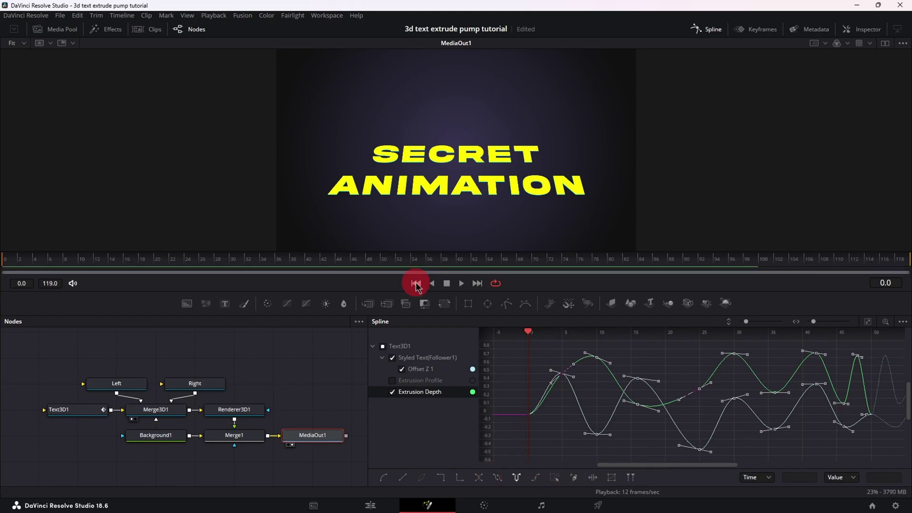
{"action": "left_click", "coordinate": [461, 283]}
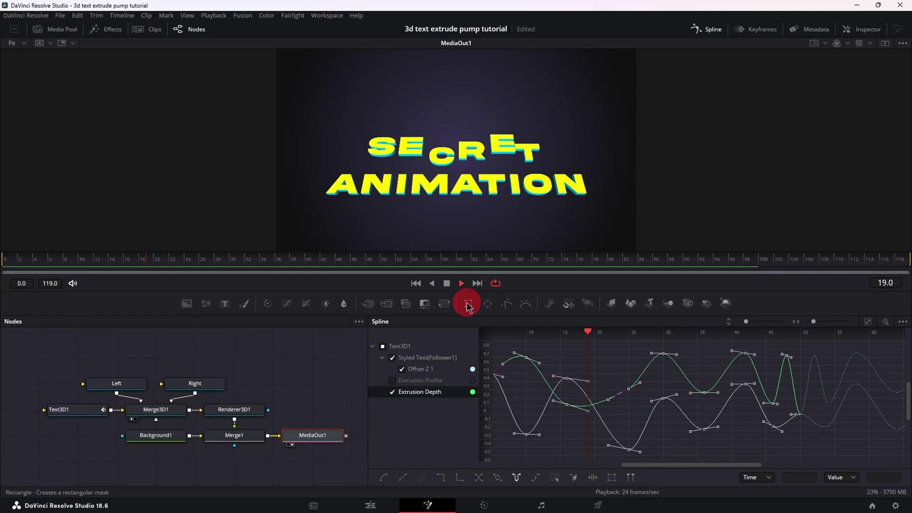